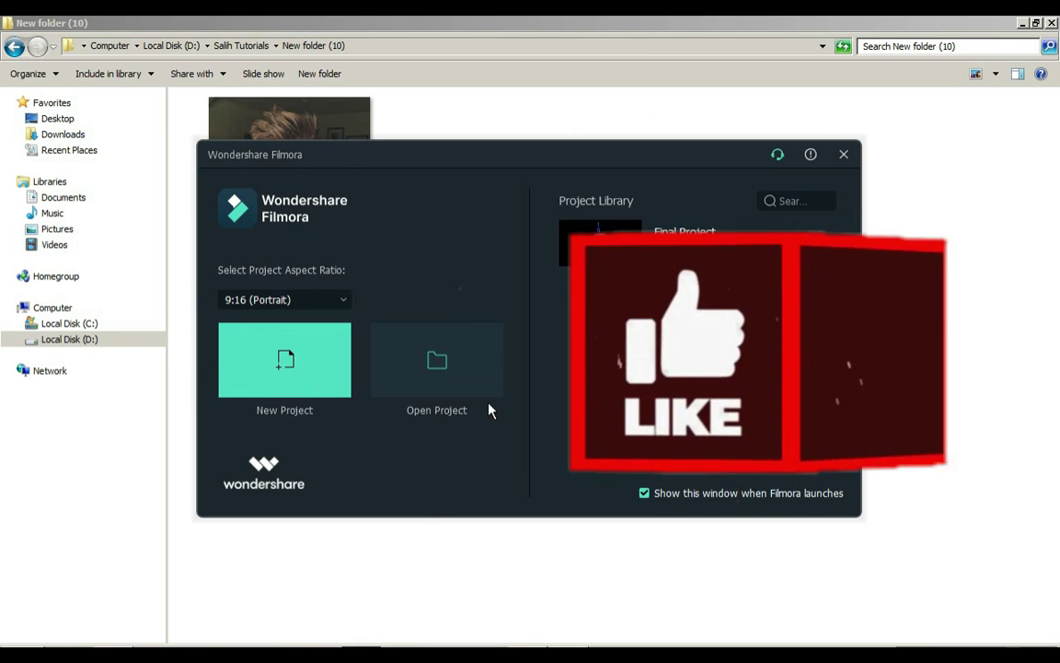
Choose a project aspect ratio and create a new Filmora project
{"action": "left_click", "coordinate": [281, 299]}
{"action": "left_click", "coordinate": [295, 387]}
{"action": "left_click", "coordinate": [278, 373]}
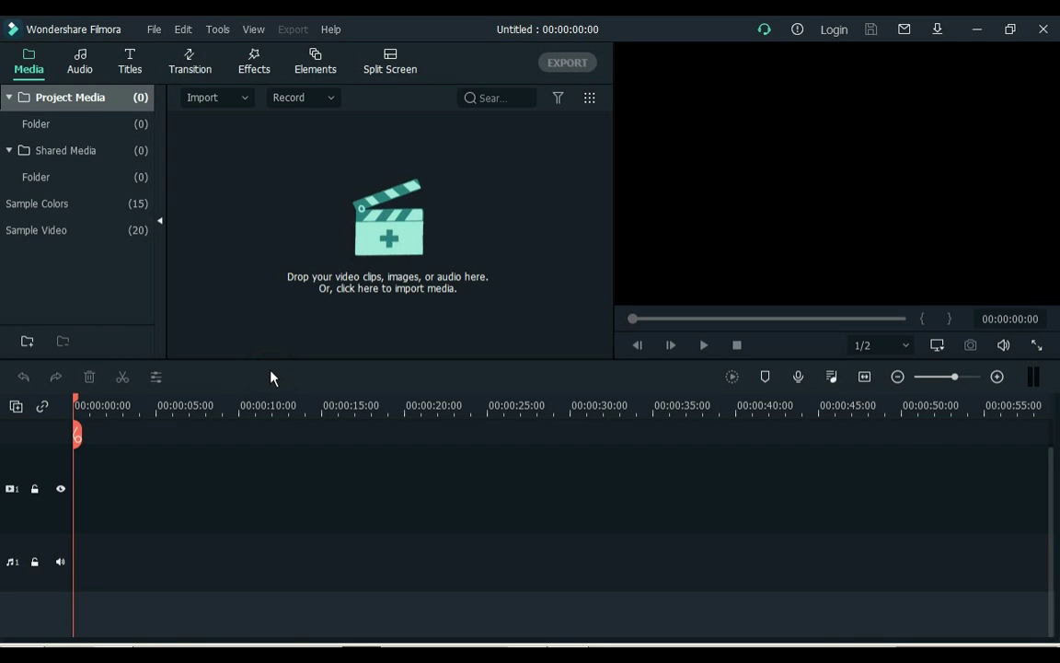
Switch to the New folder (10) window, preview the Photo image and open it in Photoshop
{"action": "left_click", "coordinate": [122, 647]}
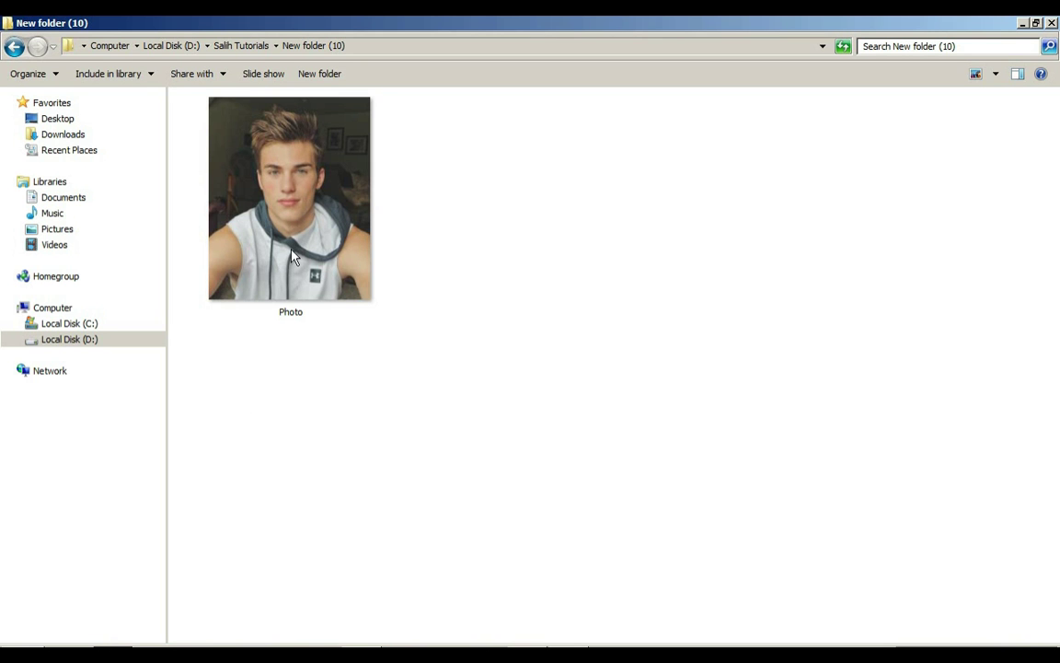
{"action": "left_click", "coordinate": [292, 258]}
{"action": "double_click", "coordinate": [273, 94]}
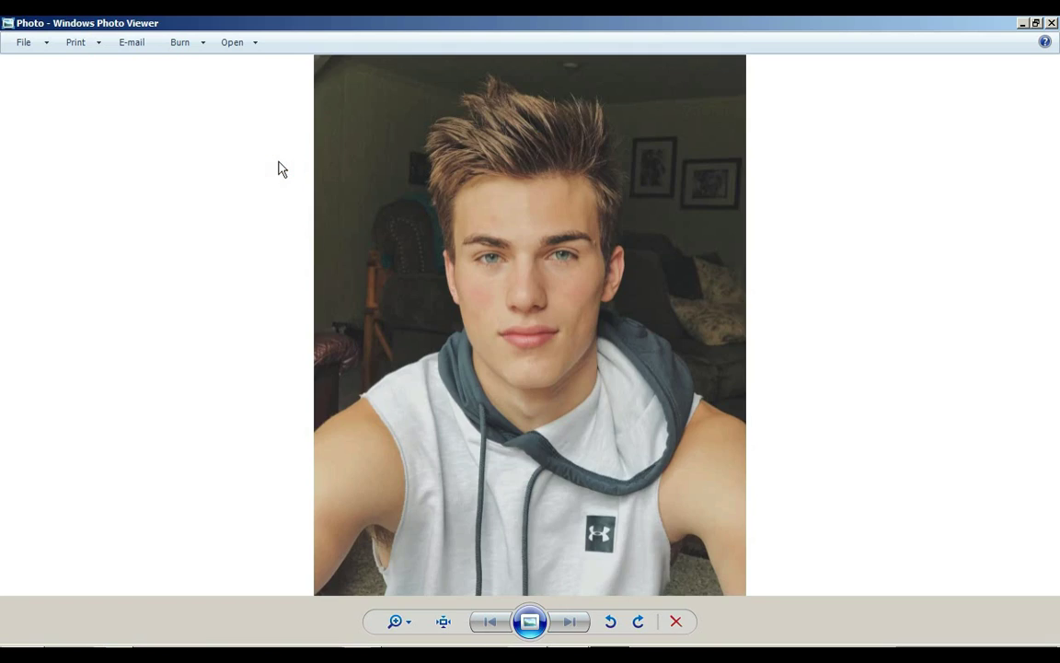
{"action": "key", "text": "alt+F4"}
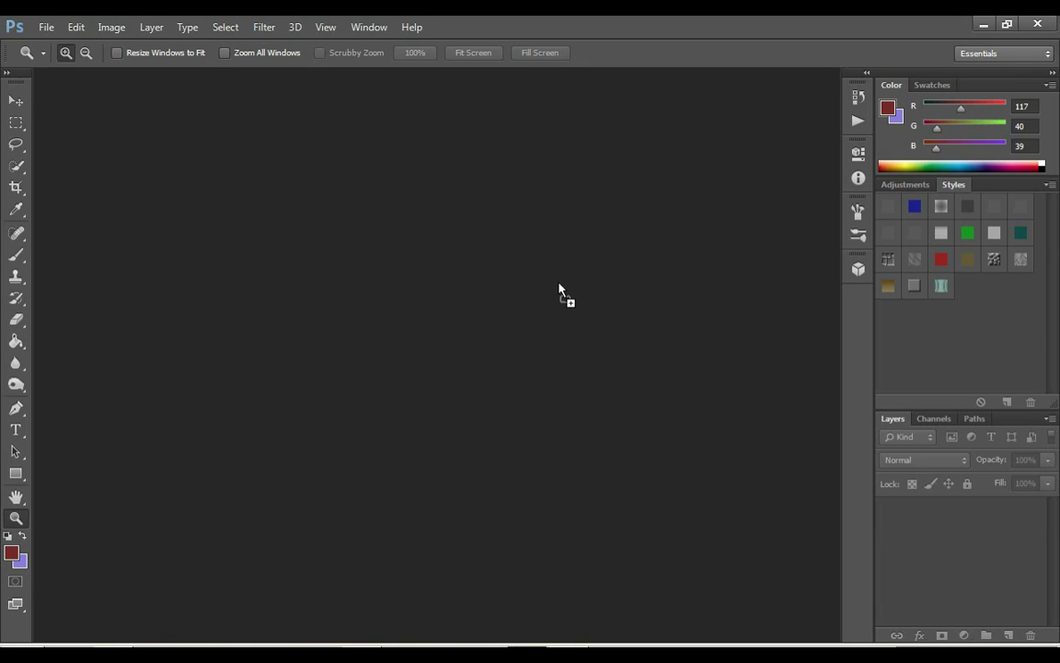
{"action": "left_click_drag", "start_coordinate": [558, 288], "coordinate": [559, 288]}
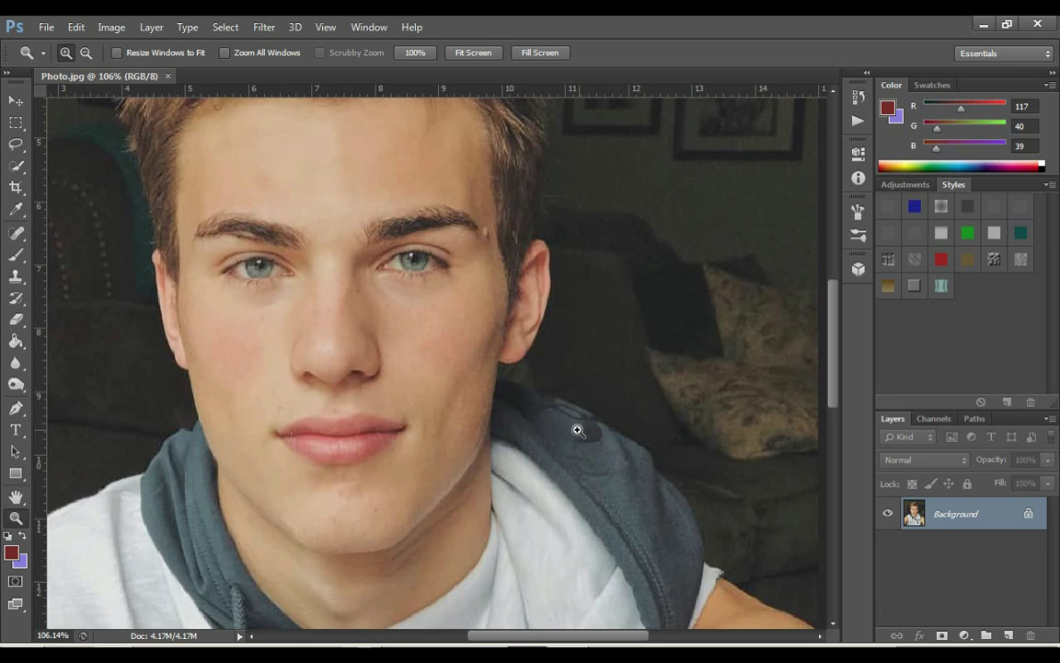
Draw a closed, curved Pen tool path around the mouth, leaving a margin of skin around the lips
{"action": "left_click_drag", "start_coordinate": [455, 408], "coordinate": [598, 402]}
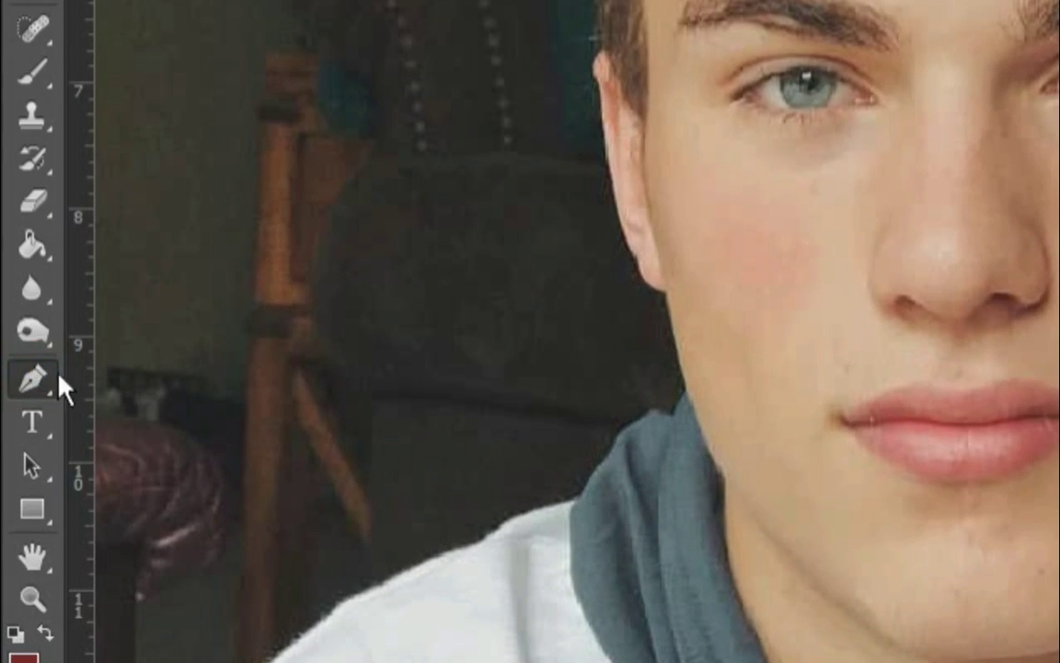
{"action": "left_click", "coordinate": [58, 378]}
{"action": "left_click", "coordinate": [779, 390]}
{"action": "left_click_drag", "start_coordinate": [481, 393], "coordinate": [542, 405]}
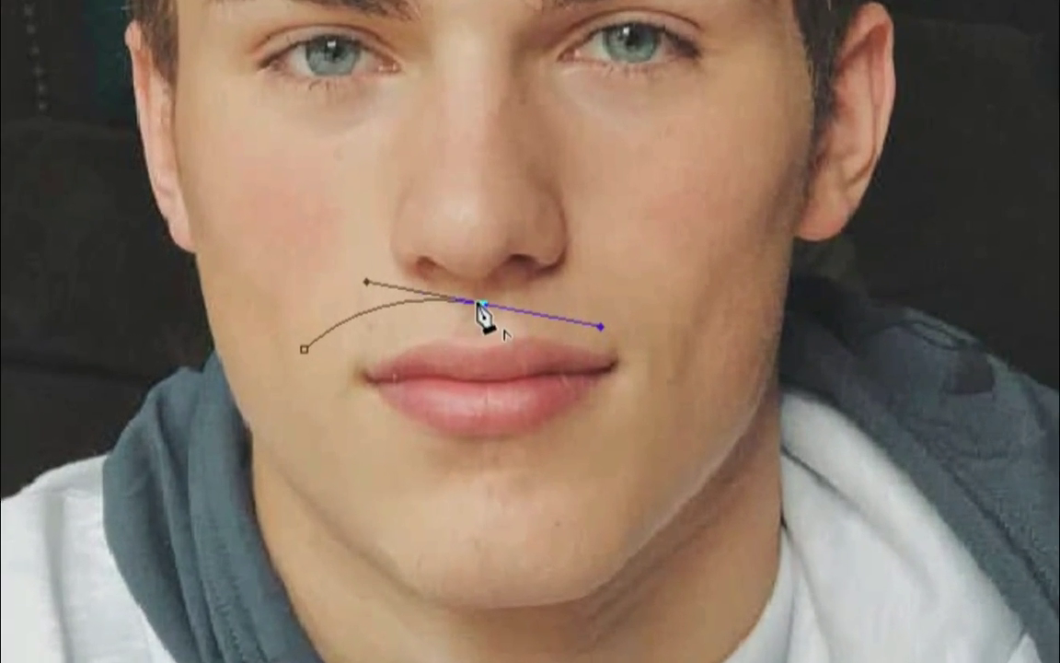
{"action": "left_click", "coordinate": [482, 393], "text": "alt"}
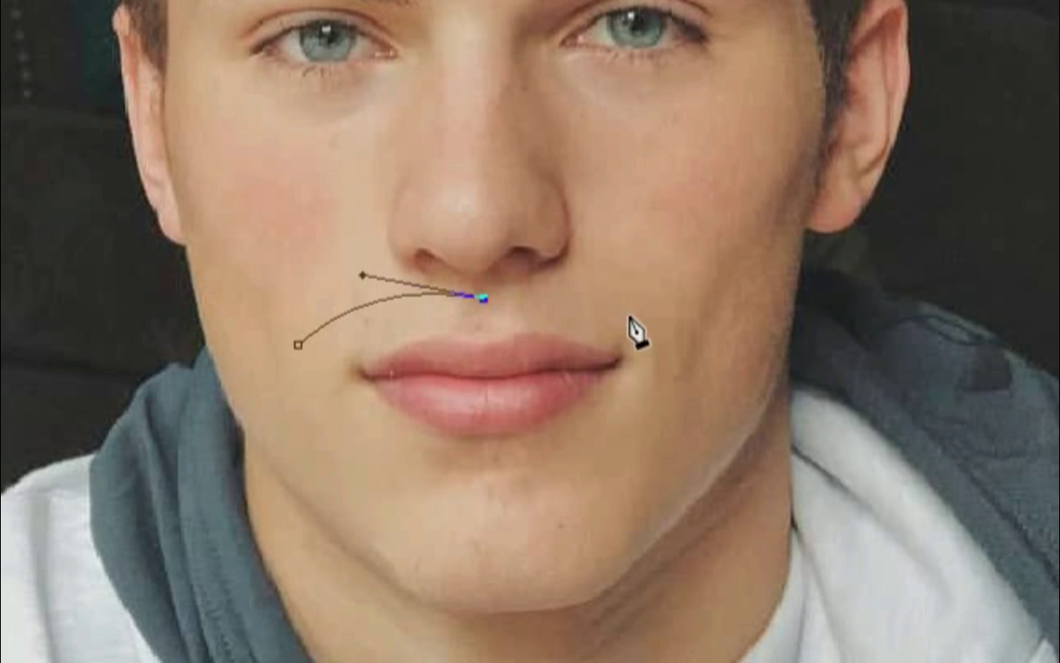
{"action": "left_click_drag", "start_coordinate": [658, 303], "coordinate": [714, 366]}
{"action": "left_click", "coordinate": [658, 306], "text": "alt"}
{"action": "left_click", "coordinate": [563, 482]}
{"action": "left_click_drag", "start_coordinate": [563, 483], "coordinate": [390, 528]}
{"action": "left_click", "coordinate": [563, 482], "text": "alt"}
{"action": "left_click_drag", "start_coordinate": [311, 413], "coordinate": [243, 302]}
{"action": "left_click", "coordinate": [311, 412], "text": "alt"}
{"action": "left_click_drag", "start_coordinate": [298, 344], "coordinate": [362, 274]}
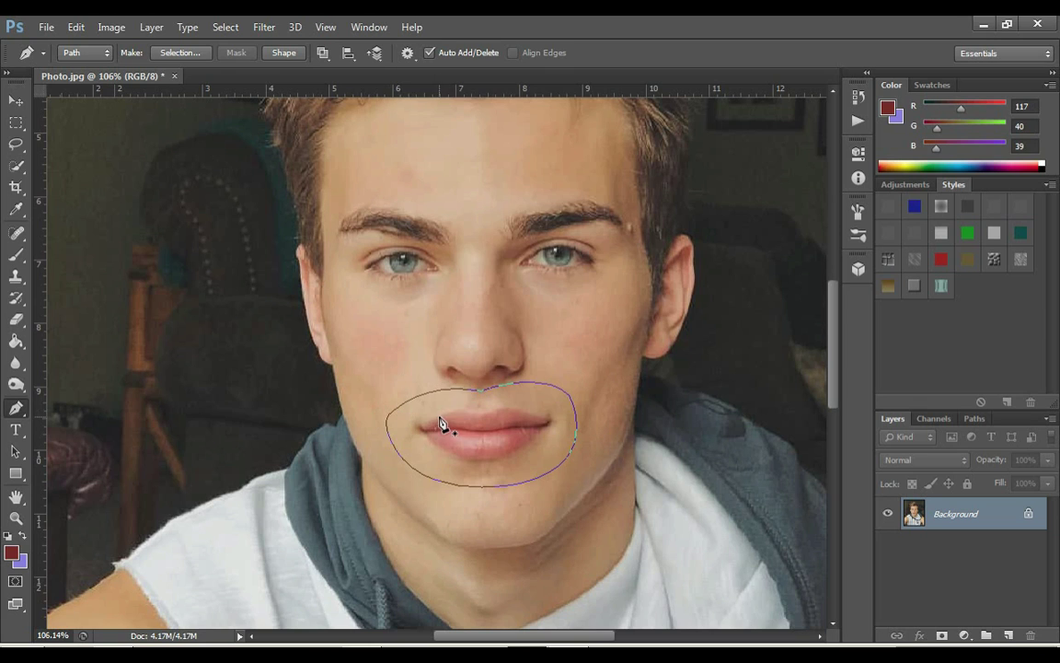
Turn the path around the mouth into a selection and copy that area to a new layer
{"action": "right_click", "coordinate": [440, 424]}
{"action": "left_click", "coordinate": [474, 164]}
{"action": "left_click", "coordinate": [611, 205]}
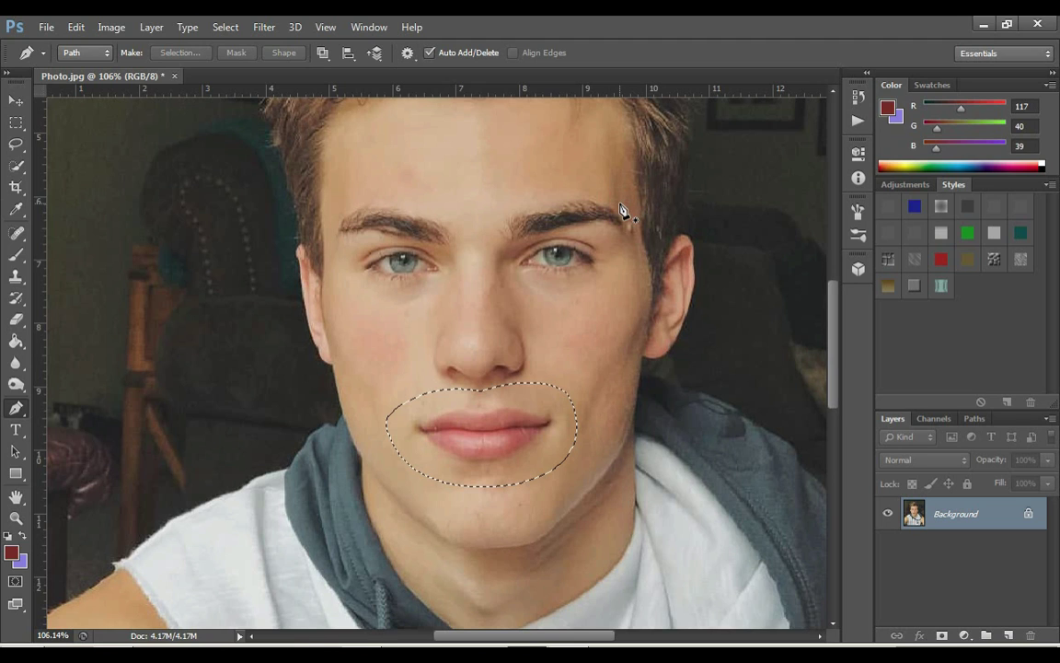
{"action": "key", "text": "ctrl+j"}
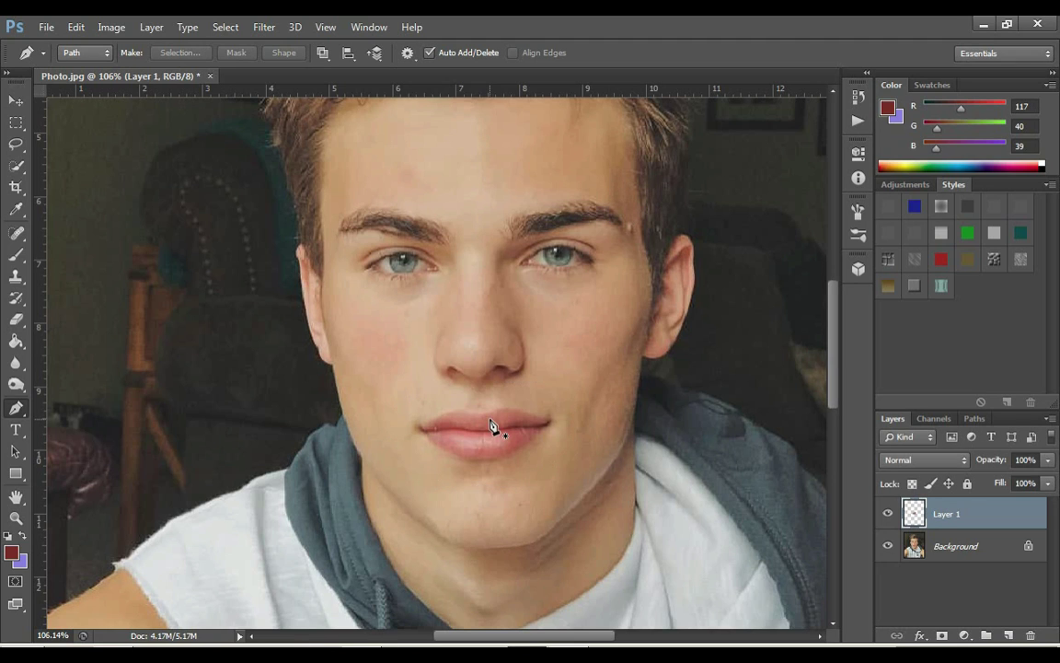
Convert the mouth layer, Layer 1, to a smart object and start a Puppet Warp on it
{"action": "right_click", "coordinate": [979, 533]}
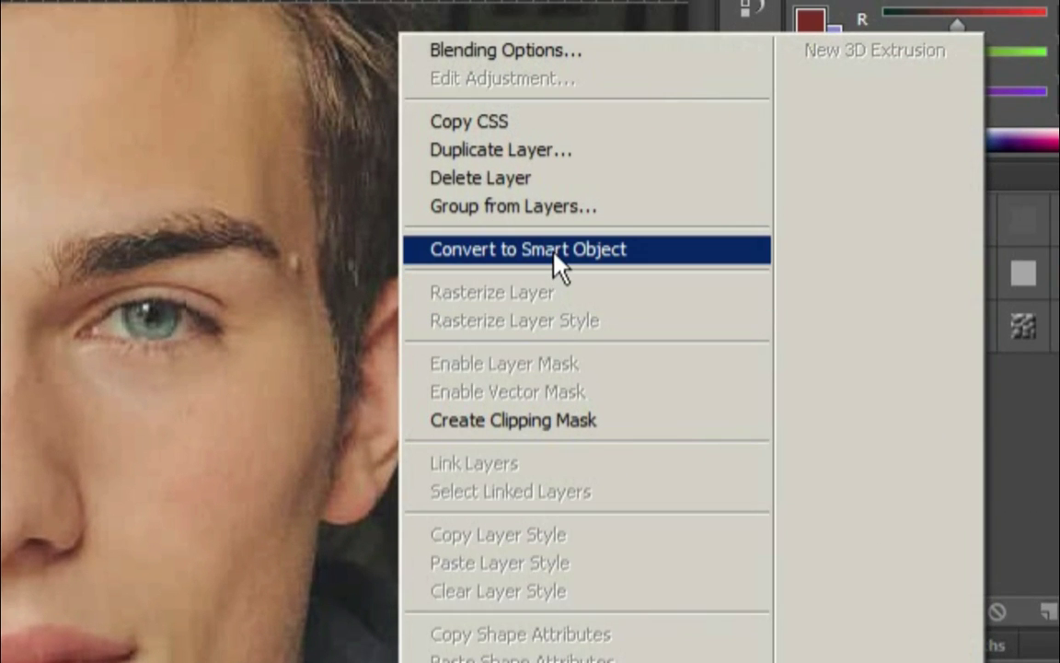
{"action": "left_click", "coordinate": [558, 262]}
{"action": "key", "text": "z"}
{"action": "left_click_drag", "start_coordinate": [372, 320], "coordinate": [627, 497]}
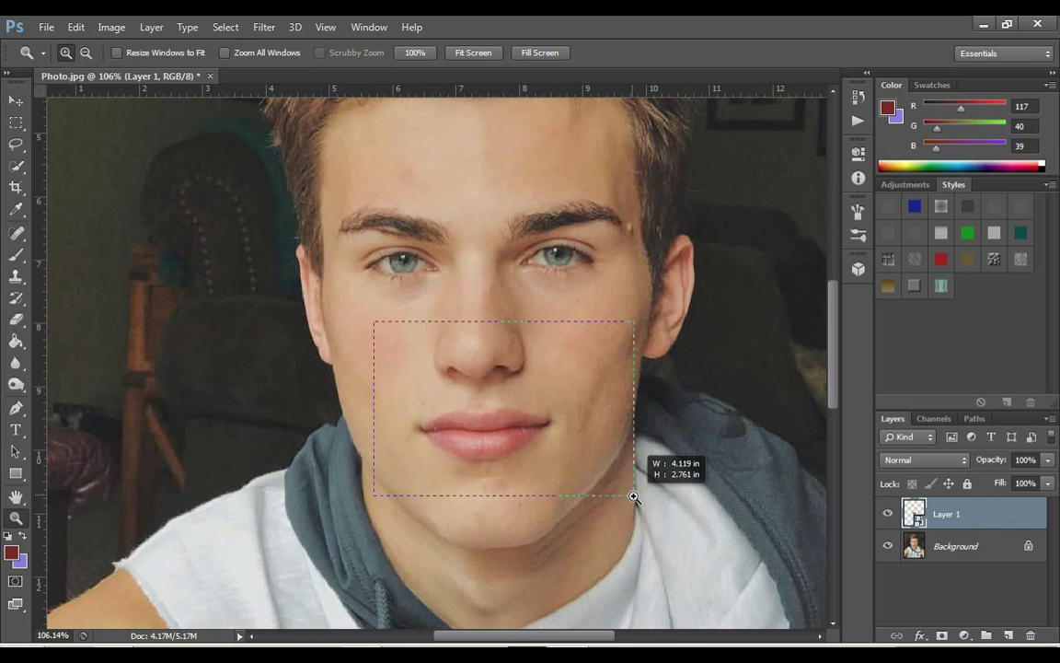
{"action": "left_click_drag", "start_coordinate": [372, 402], "coordinate": [468, 373]}
{"action": "key", "text": "alt"}
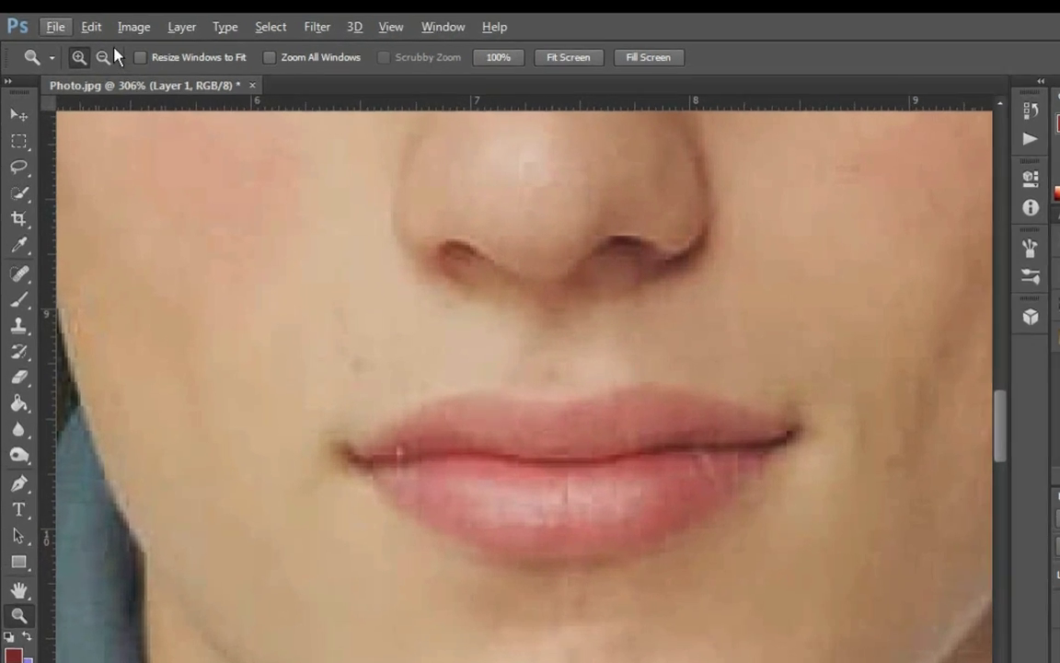
{"action": "left_click", "coordinate": [76, 27]}
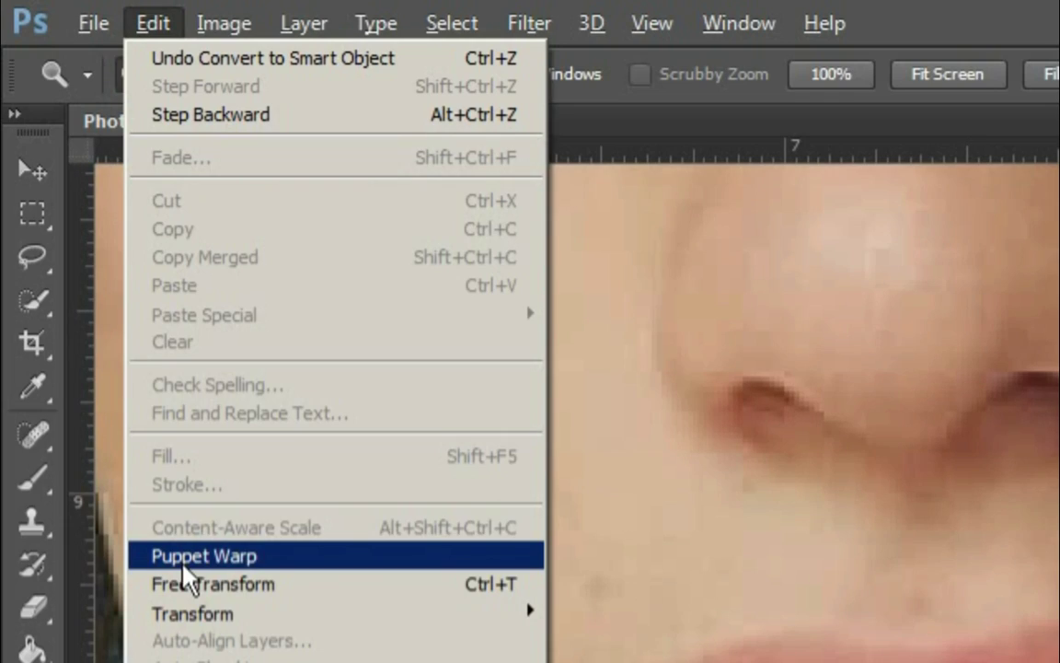
{"action": "left_click", "coordinate": [184, 561]}
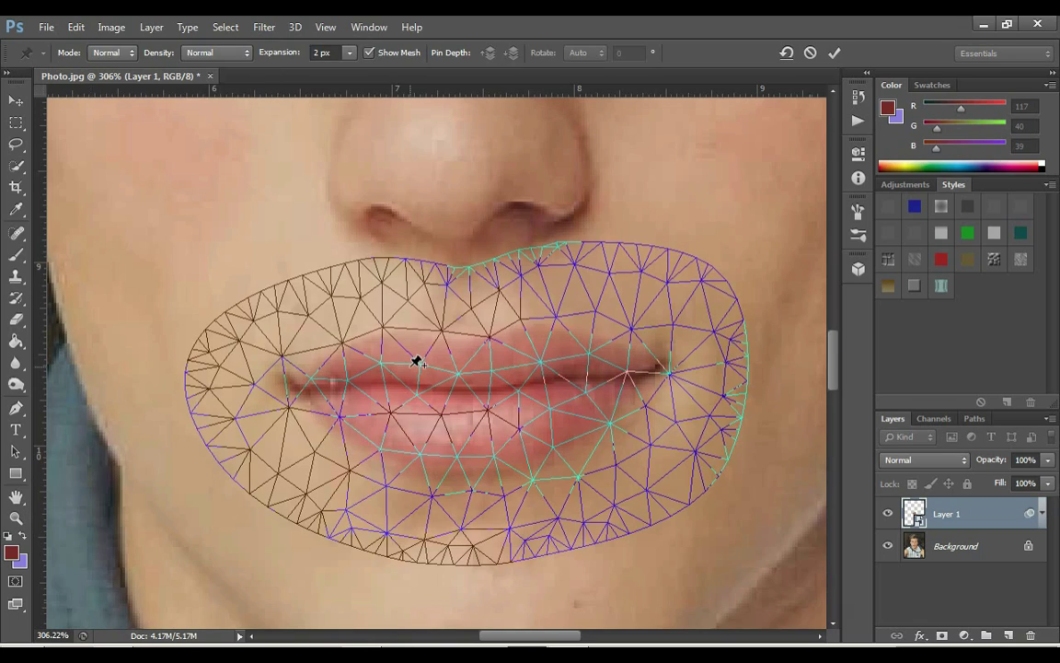
Place twelve Puppet Warp pins: three along the upper lip, three along the lower lip and three around each mouth corner
{"action": "left_click", "coordinate": [412, 368]}
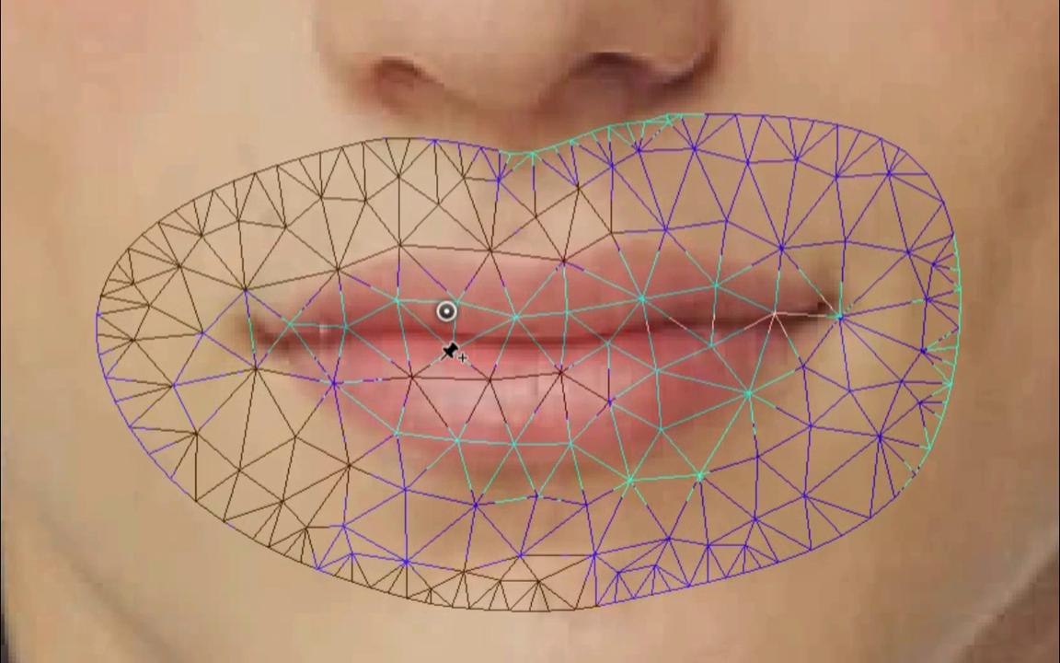
{"action": "left_click", "coordinate": [409, 402]}
{"action": "left_click", "coordinate": [543, 311]}
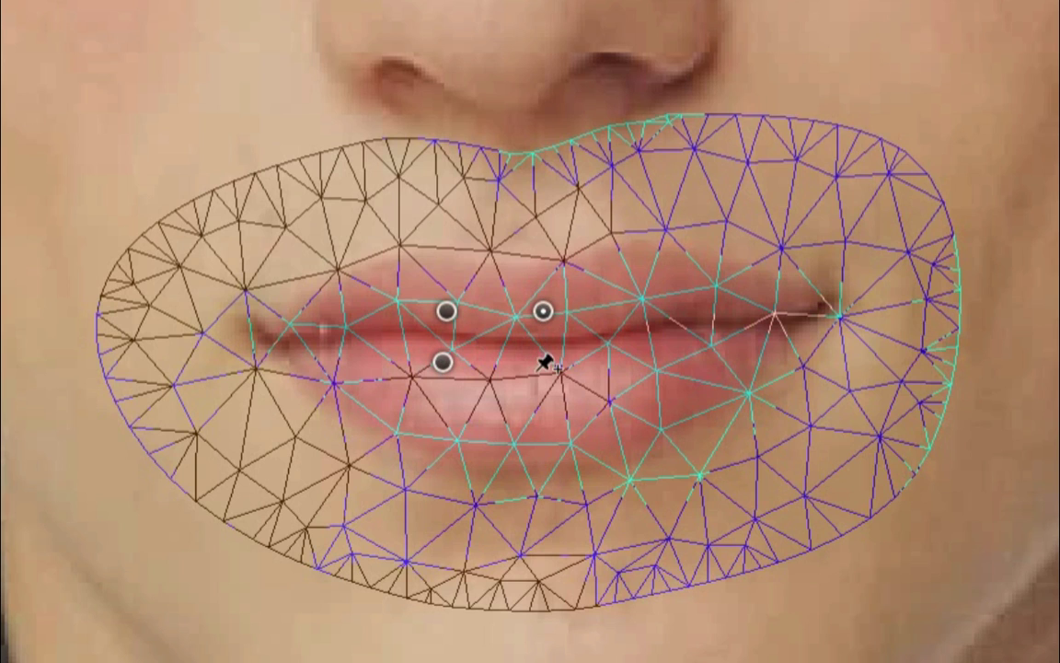
{"action": "left_click", "coordinate": [547, 381]}
{"action": "left_click", "coordinate": [636, 307]}
{"action": "left_click", "coordinate": [649, 369]}
{"action": "left_click", "coordinate": [247, 295]}
{"action": "left_click", "coordinate": [254, 373]}
{"action": "left_click", "coordinate": [194, 324]}
{"action": "left_click", "coordinate": [799, 272]}
{"action": "left_click", "coordinate": [824, 346]}
{"action": "left_click", "coordinate": [854, 288]}
Spread the upper-lip pins upward and the lower-lip pins downward, raise the outer corner pins, and apply the Puppet Warp
{"action": "left_click_drag", "start_coordinate": [543, 311], "coordinate": [548, 288]}
{"action": "left_click_drag", "start_coordinate": [446, 311], "coordinate": [443, 265]}
{"action": "left_click_drag", "start_coordinate": [631, 309], "coordinate": [636, 274]}
{"action": "left_click_drag", "start_coordinate": [648, 371], "coordinate": [648, 393]}
{"action": "left_click_drag", "start_coordinate": [549, 380], "coordinate": [547, 408]}
{"action": "left_click_drag", "start_coordinate": [442, 364], "coordinate": [431, 395]}
{"action": "left_click_drag", "start_coordinate": [193, 323], "coordinate": [181, 301]}
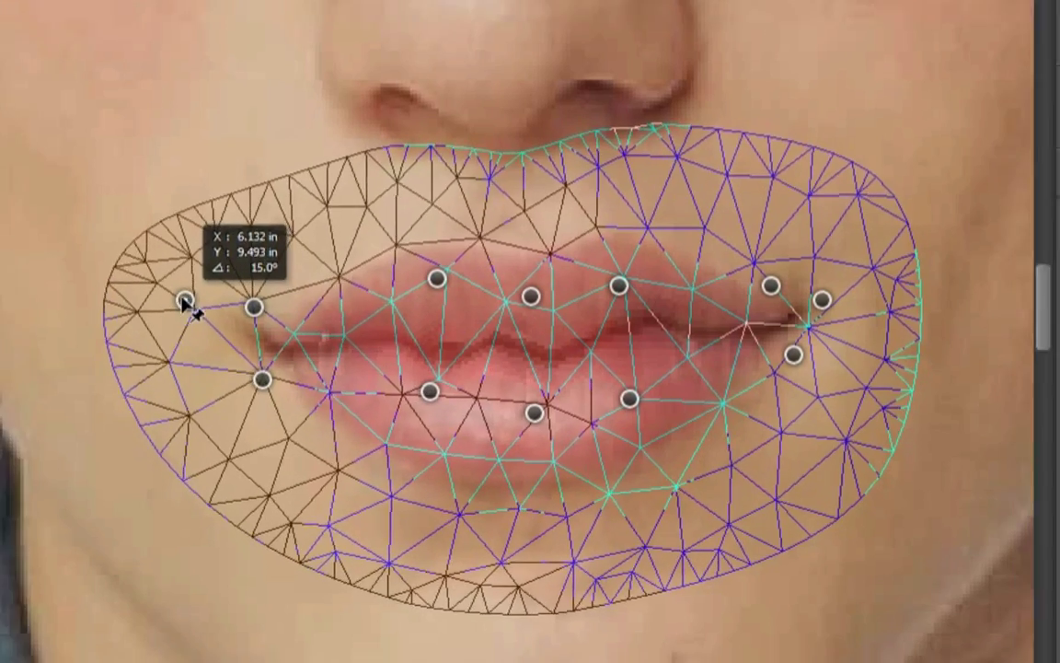
{"action": "left_click_drag", "start_coordinate": [822, 300], "coordinate": [837, 288]}
{"action": "left_click", "coordinate": [834, 55]}
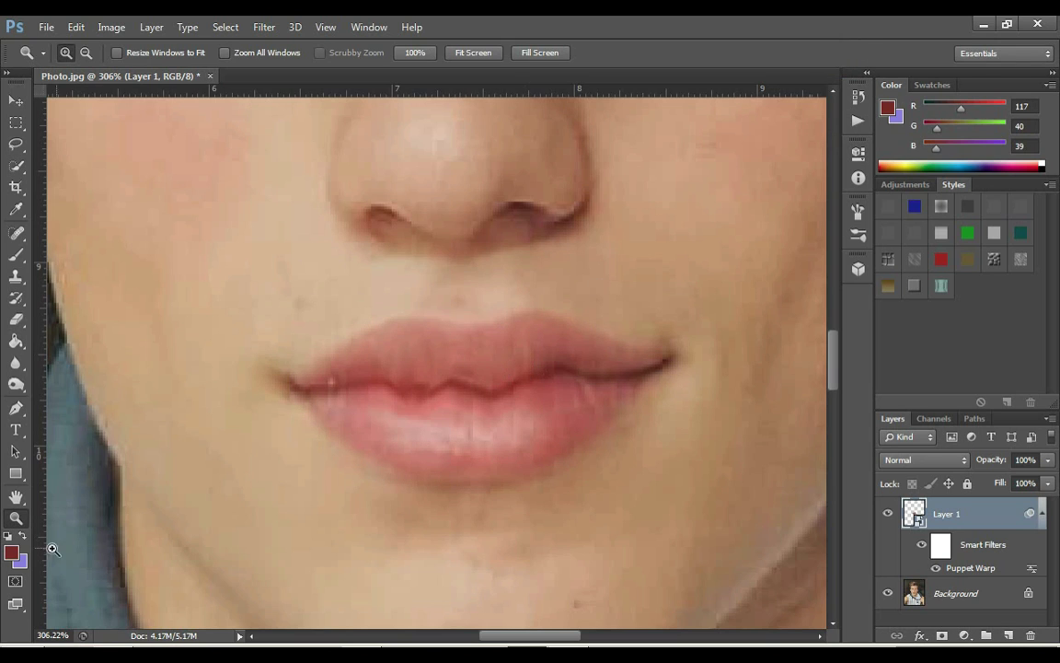
Set the foreground colour to pure white
{"action": "left_click", "coordinate": [11, 556]}
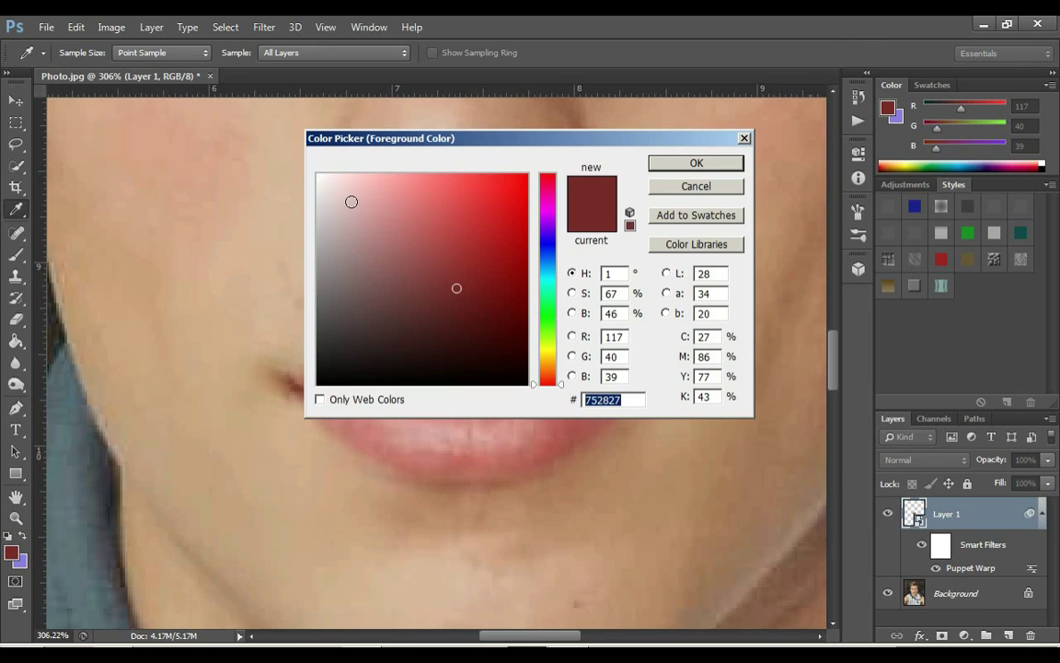
{"action": "left_click_drag", "start_coordinate": [350, 202], "coordinate": [317, 172]}
{"action": "left_click", "coordinate": [686, 168]}
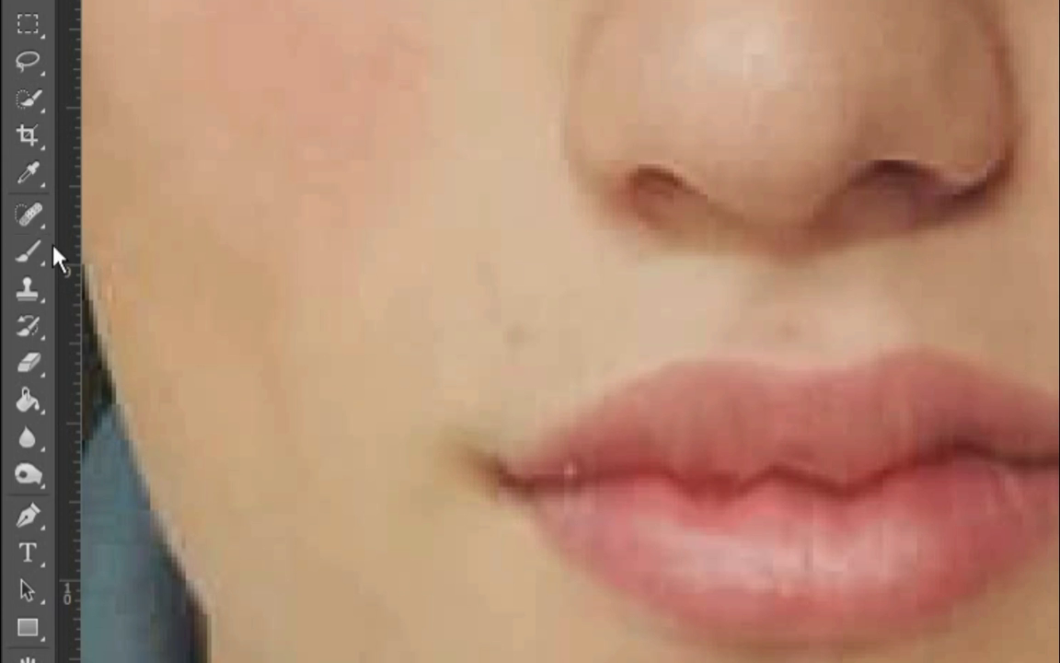
Choose the Brush tool with 30% flow and 20% opacity
{"action": "left_click", "coordinate": [16, 254]}
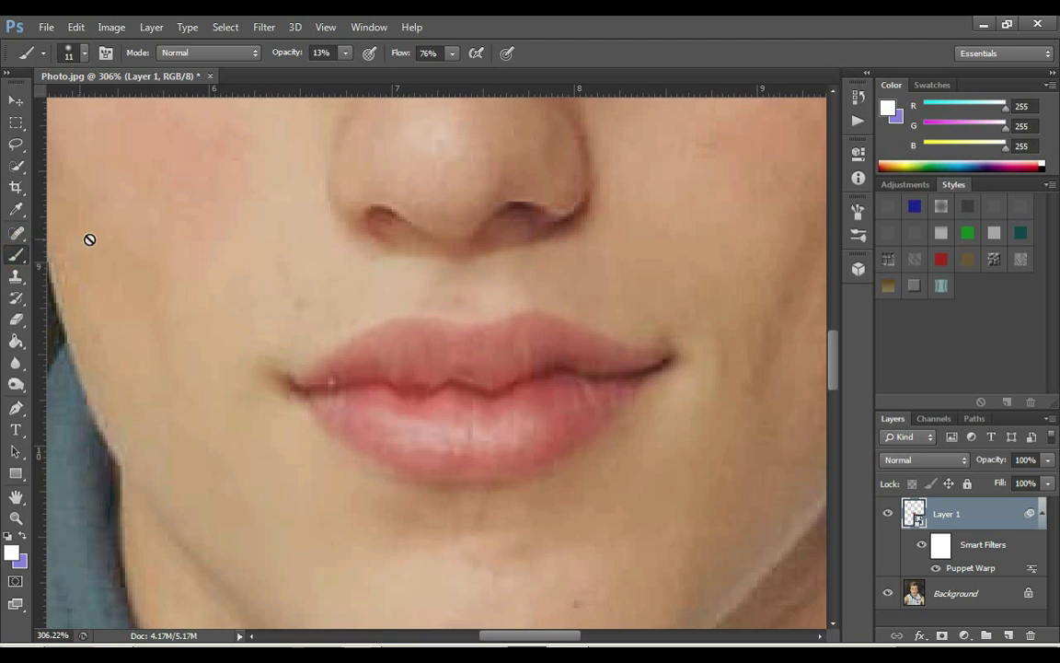
{"action": "left_click", "coordinate": [451, 59]}
{"action": "left_click_drag", "start_coordinate": [452, 71], "coordinate": [434, 72]}
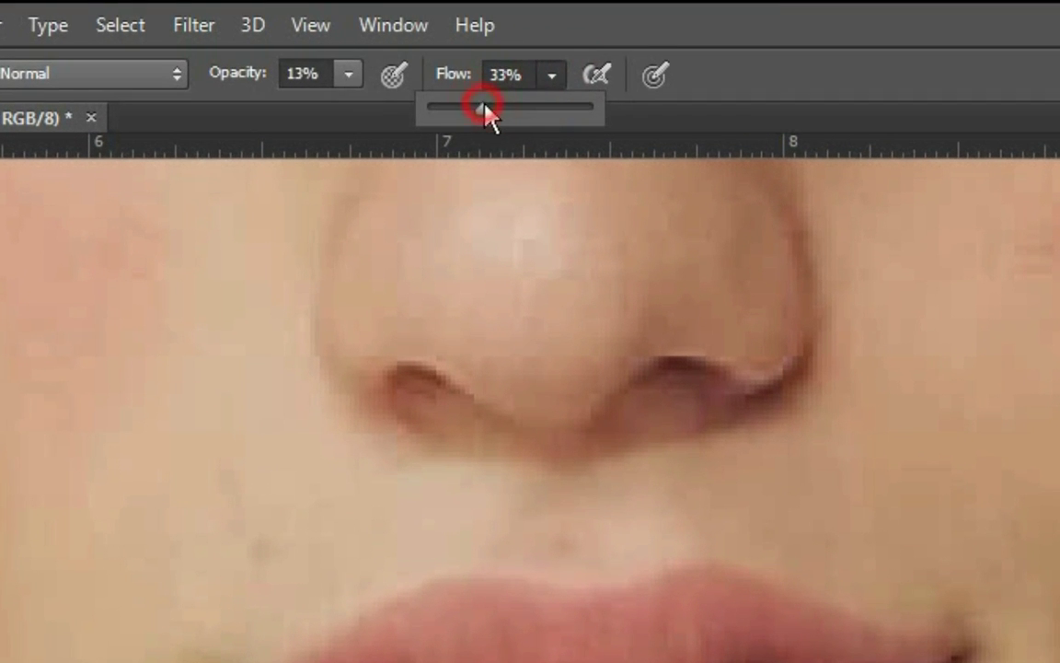
{"action": "left_click_drag", "start_coordinate": [489, 117], "coordinate": [480, 118]}
{"action": "left_click", "coordinate": [346, 73]}
{"action": "left_click_drag", "start_coordinate": [351, 107], "coordinate": [360, 107]}
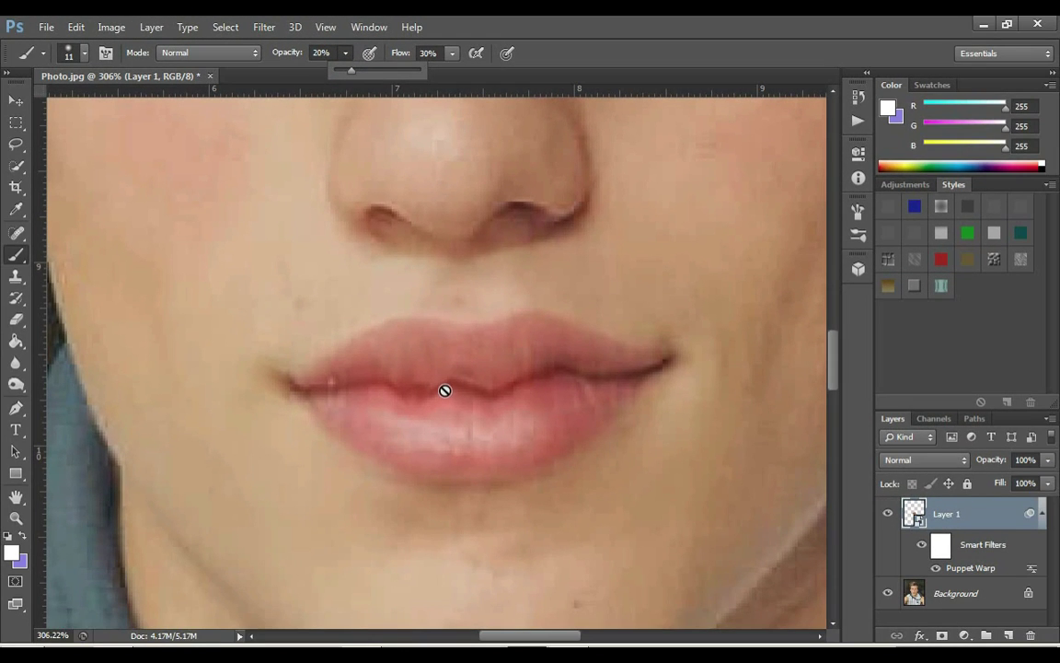
Rasterize the smart object on Layer 1 and adjust the brush size for painting teeth
{"action": "left_click", "coordinate": [447, 392]}
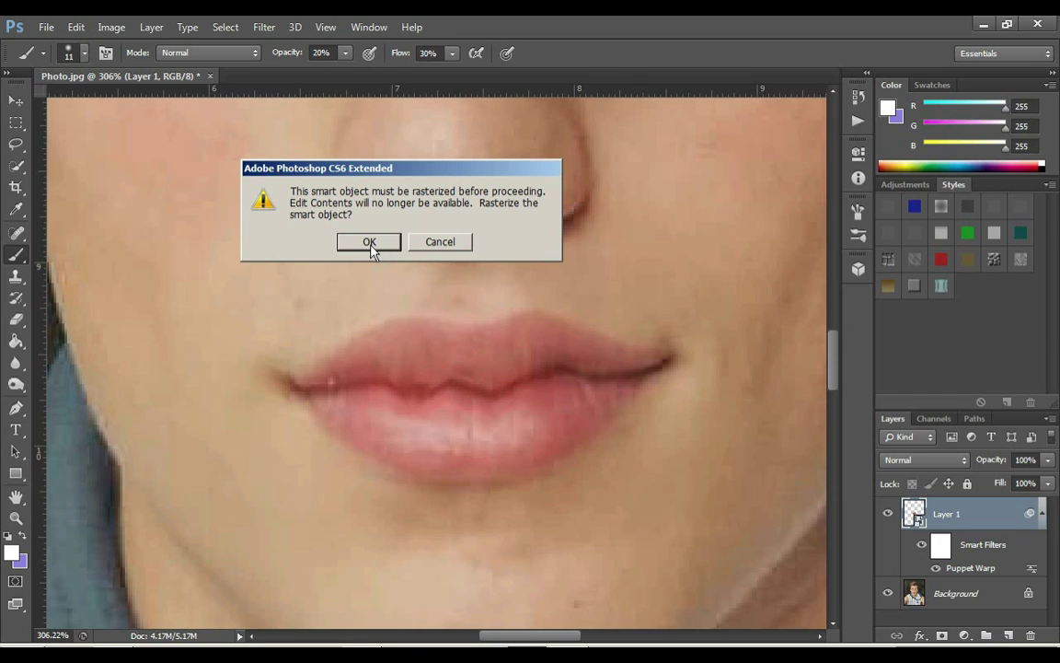
{"action": "left_click", "coordinate": [368, 242]}
{"action": "right_click", "coordinate": [482, 387]}
{"action": "left_click_drag", "start_coordinate": [509, 430], "coordinate": [514, 430]}
Paint soft white teeth along the gap between the upper and lower lips
{"action": "mouse_move", "coordinate": [433, 389]}
{"action": "left_mouse_down"}
{"action": "mouse_move", "coordinate": [522, 386]}
{"action": "mouse_move", "coordinate": [409, 386]}
{"action": "mouse_move", "coordinate": [530, 381]}
{"action": "mouse_move", "coordinate": [428, 390]}
{"action": "mouse_move", "coordinate": [476, 405]}
{"action": "left_mouse_up"}
{"action": "key", "text": "ctrl+space"}
{"action": "left_click", "coordinate": [488, 395]}
{"action": "right_click", "coordinate": [455, 359]}
{"action": "mouse_move", "coordinate": [354, 364]}
{"action": "left_mouse_down"}
{"action": "mouse_move", "coordinate": [540, 357]}
{"action": "mouse_move", "coordinate": [542, 367]}
{"action": "mouse_move", "coordinate": [415, 383]}
{"action": "left_mouse_up"}
{"action": "key", "text": "space"}
{"action": "mouse_move", "coordinate": [466, 376]}
{"action": "left_mouse_down"}
{"action": "mouse_move", "coordinate": [469, 400]}
{"action": "mouse_move", "coordinate": [610, 368]}
{"action": "left_mouse_up"}
{"action": "key", "text": "space"}
{"action": "left_click_drag", "start_coordinate": [306, 391], "coordinate": [404, 388]}
{"action": "mouse_move", "coordinate": [422, 438]}
{"action": "left_mouse_down"}
{"action": "mouse_move", "coordinate": [371, 459]}
{"action": "mouse_move", "coordinate": [523, 454]}
{"action": "mouse_move", "coordinate": [404, 421]}
{"action": "left_mouse_up"}
{"action": "left_click_drag", "start_coordinate": [516, 419], "coordinate": [369, 423]}
{"action": "left_click_drag", "start_coordinate": [451, 412], "coordinate": [393, 445]}
{"action": "mouse_move", "coordinate": [440, 443]}
{"action": "left_mouse_down"}
{"action": "mouse_move", "coordinate": [360, 447]}
{"action": "mouse_move", "coordinate": [388, 453]}
{"action": "left_mouse_up"}
{"action": "mouse_move", "coordinate": [336, 466]}
{"action": "left_mouse_down"}
{"action": "mouse_move", "coordinate": [445, 451]}
{"action": "mouse_move", "coordinate": [388, 486]}
{"action": "left_mouse_up"}
{"action": "left_click_drag", "start_coordinate": [317, 488], "coordinate": [318, 488]}
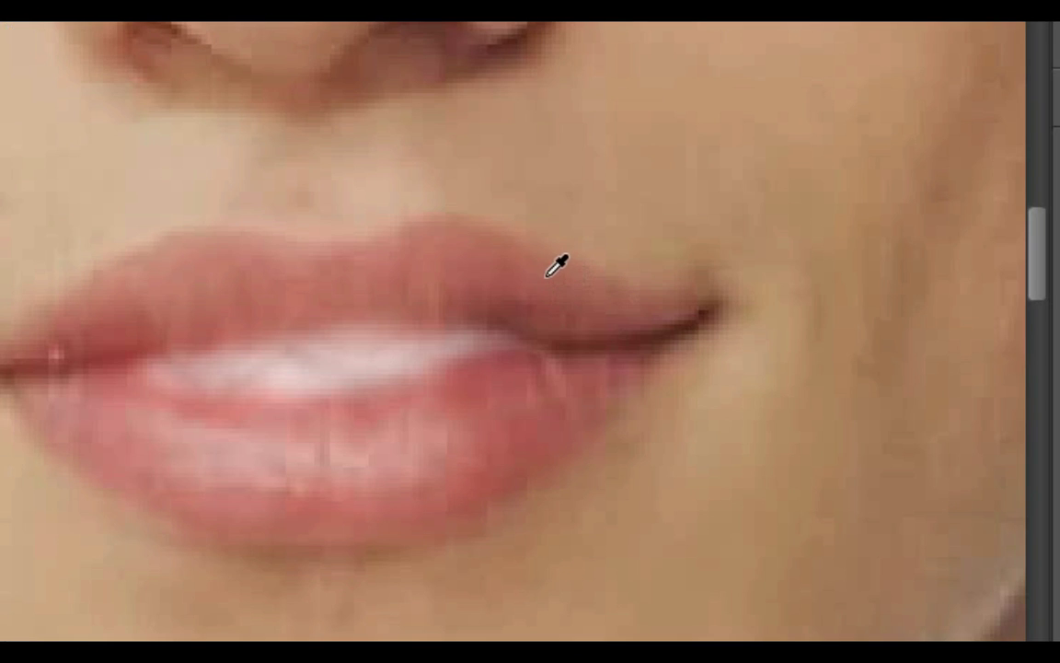
Sample the upper lip's reddish tone as the foreground colour and return to the Brush tool
{"action": "left_click", "coordinate": [547, 274]}
{"action": "key", "text": "b"}
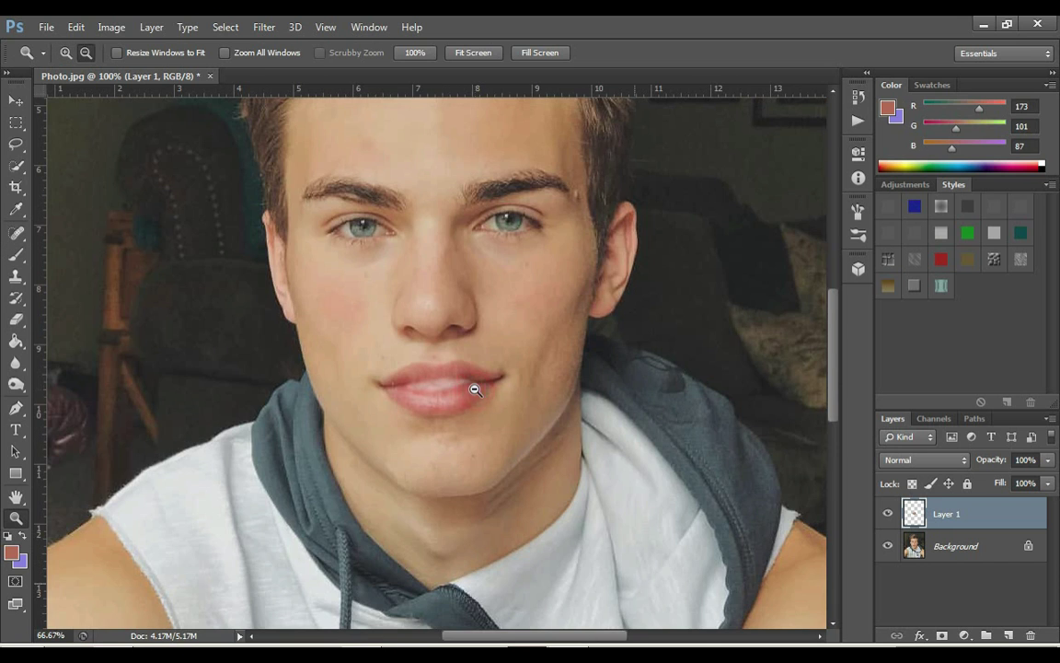
{"action": "left_click", "coordinate": [474, 390], "text": "alt"}
Save a JPEG copy of the edited portrait in New folder (10) at maximum quality 12
{"action": "key", "text": "ctrl+shift+s"}
{"action": "left_click", "coordinate": [504, 440]}
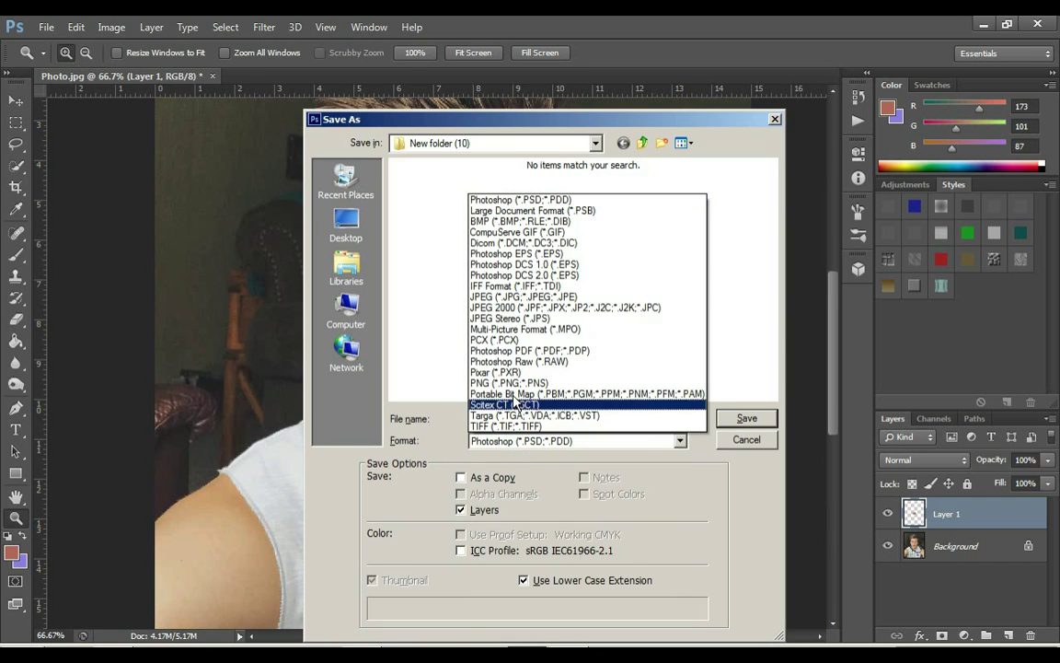
{"action": "left_click", "coordinate": [511, 278]}
{"action": "double_click", "coordinate": [490, 418]}
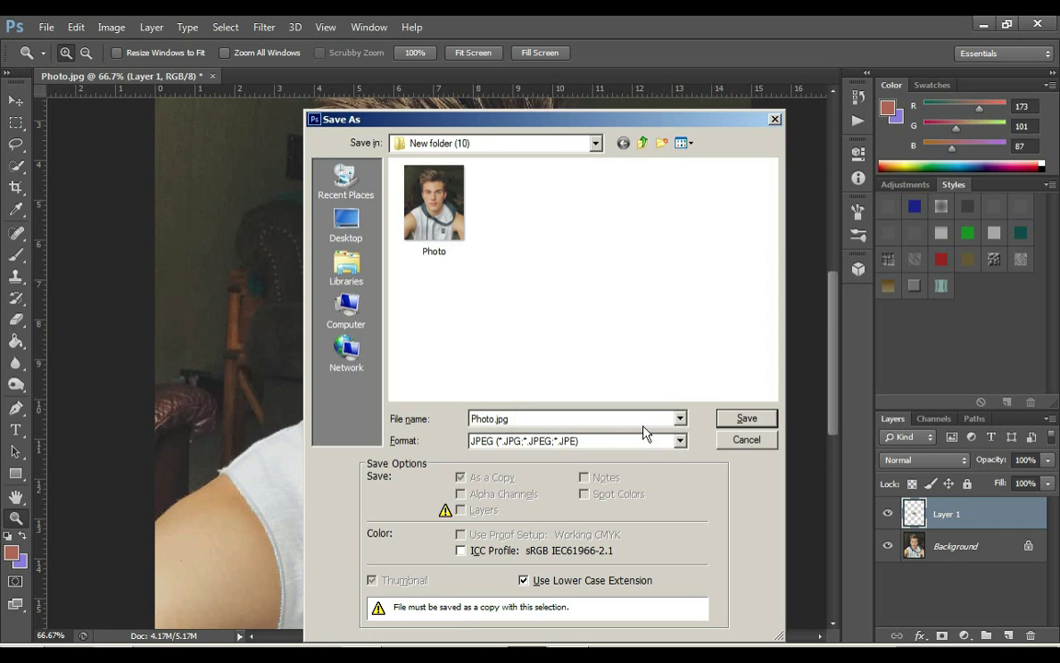
{"action": "left_click", "coordinate": [748, 418]}
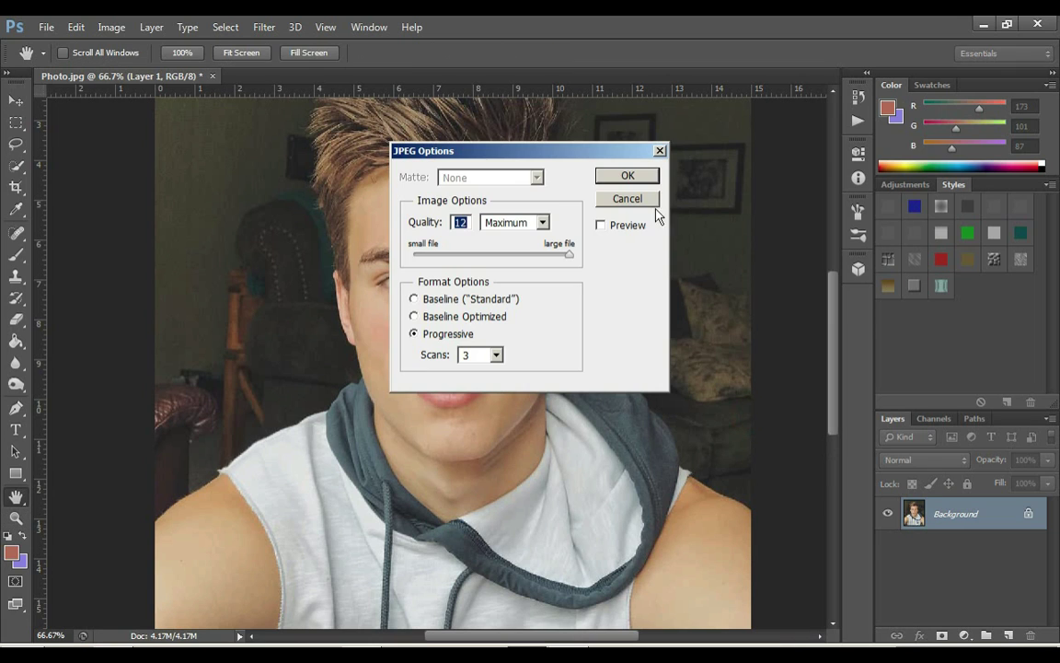
{"action": "left_click", "coordinate": [628, 173]}
Start another Puppet Warp on Layer 1 and place pins across the upper lip, the teeth and the lower lip
{"action": "left_click_drag", "start_coordinate": [379, 338], "coordinate": [538, 424]}
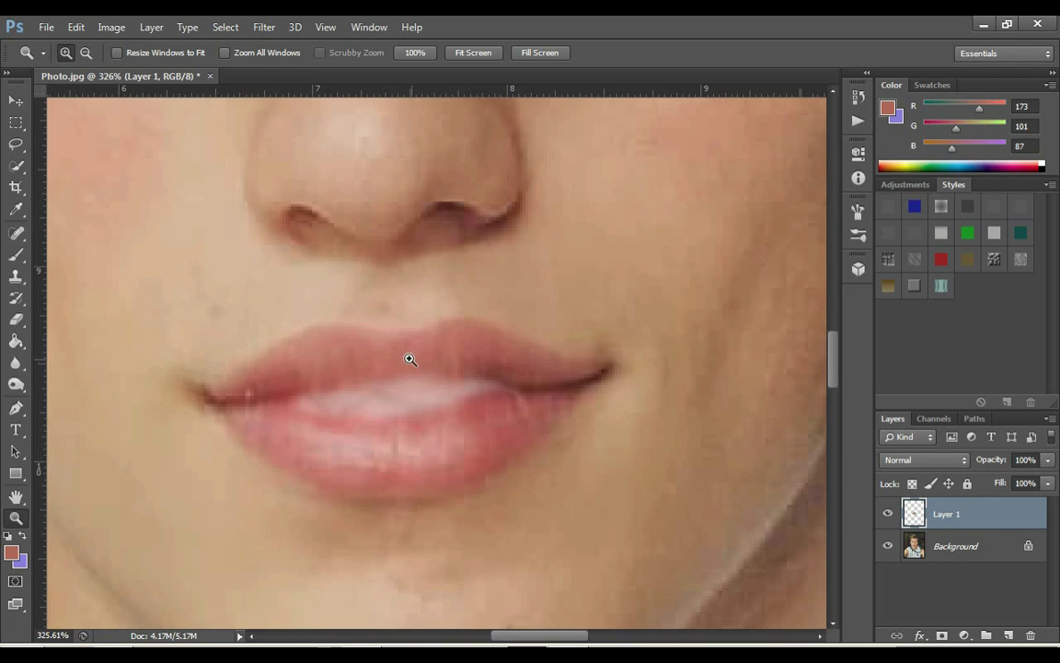
{"action": "left_click", "coordinate": [77, 28]}
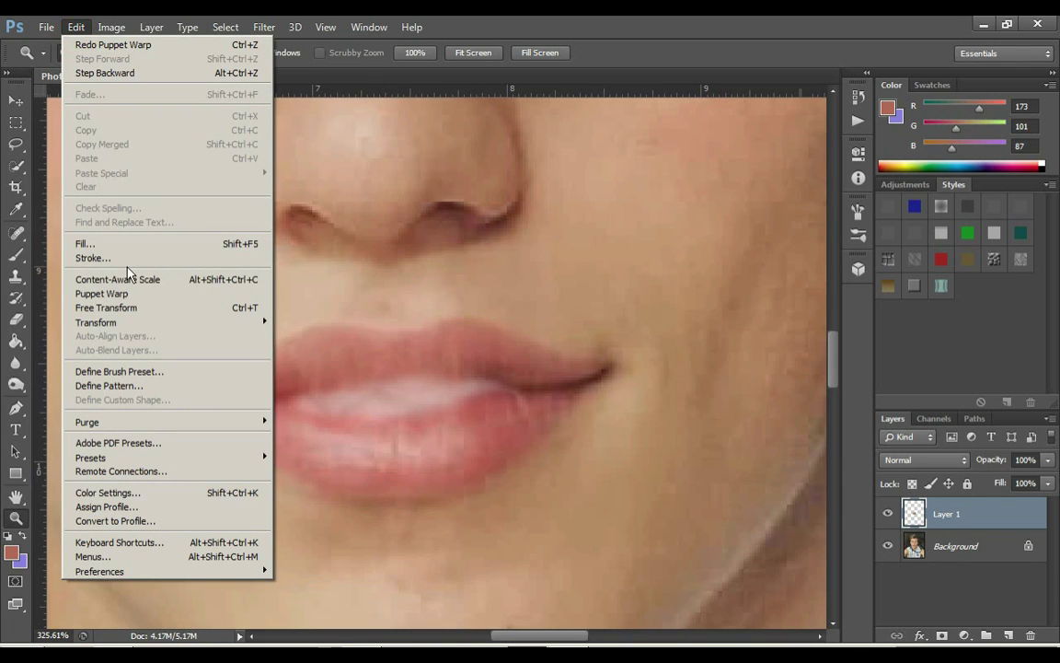
{"action": "left_click", "coordinate": [126, 293]}
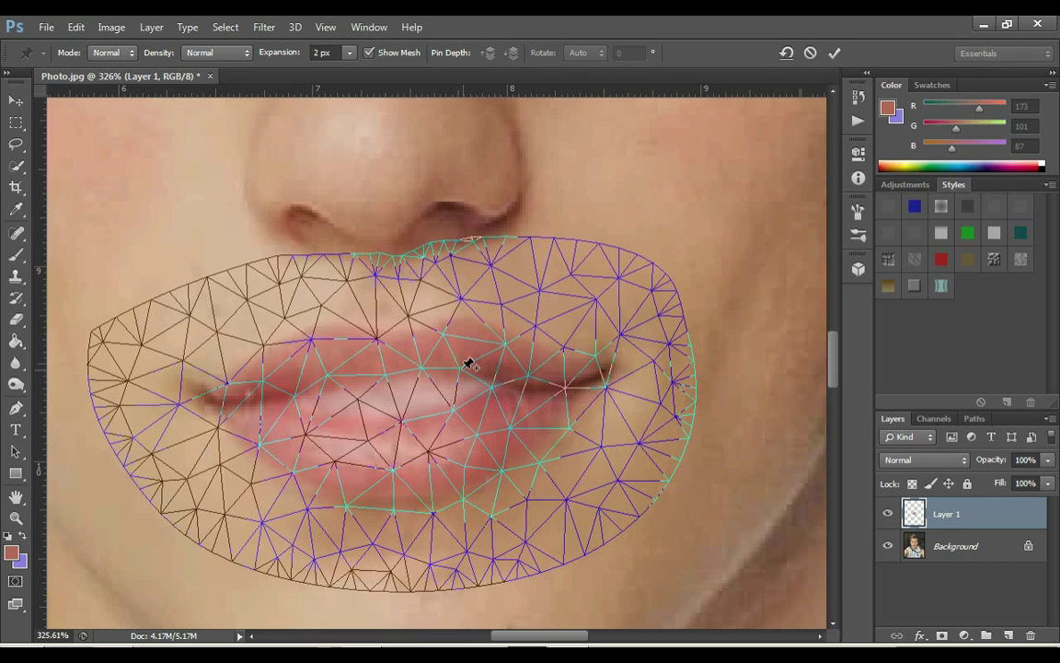
{"action": "left_click", "coordinate": [450, 324]}
{"action": "left_click", "coordinate": [462, 380]}
{"action": "left_click", "coordinate": [404, 328]}
{"action": "left_click", "coordinate": [405, 380]}
{"action": "left_click", "coordinate": [316, 328]}
{"action": "left_click", "coordinate": [321, 386]}
{"action": "left_click", "coordinate": [318, 421]}
{"action": "left_click", "coordinate": [405, 421]}
{"action": "left_click", "coordinate": [400, 488]}
{"action": "left_click", "coordinate": [467, 410]}
{"action": "left_click", "coordinate": [286, 383]}
{"action": "left_click", "coordinate": [284, 410]}
{"action": "left_click", "coordinate": [405, 243]}
{"action": "left_click", "coordinate": [514, 362]}
Pull the lower-lip pins up and the upper-lip pins down to nearly close the mouth, and apply the Puppet Warp
{"action": "left_click_drag", "start_coordinate": [260, 441], "coordinate": [321, 413]}
{"action": "left_click_drag", "start_coordinate": [314, 475], "coordinate": [319, 454]}
{"action": "left_click_drag", "start_coordinate": [405, 421], "coordinate": [405, 404]}
{"action": "left_click_drag", "start_coordinate": [399, 487], "coordinate": [397, 471]}
{"action": "left_click_drag", "start_coordinate": [482, 464], "coordinate": [478, 448]}
{"action": "left_click_drag", "start_coordinate": [466, 409], "coordinate": [515, 411]}
{"action": "left_click_drag", "start_coordinate": [514, 362], "coordinate": [513, 365]}
{"action": "left_click_drag", "start_coordinate": [451, 324], "coordinate": [405, 342]}
{"action": "left_click_drag", "start_coordinate": [316, 329], "coordinate": [318, 343]}
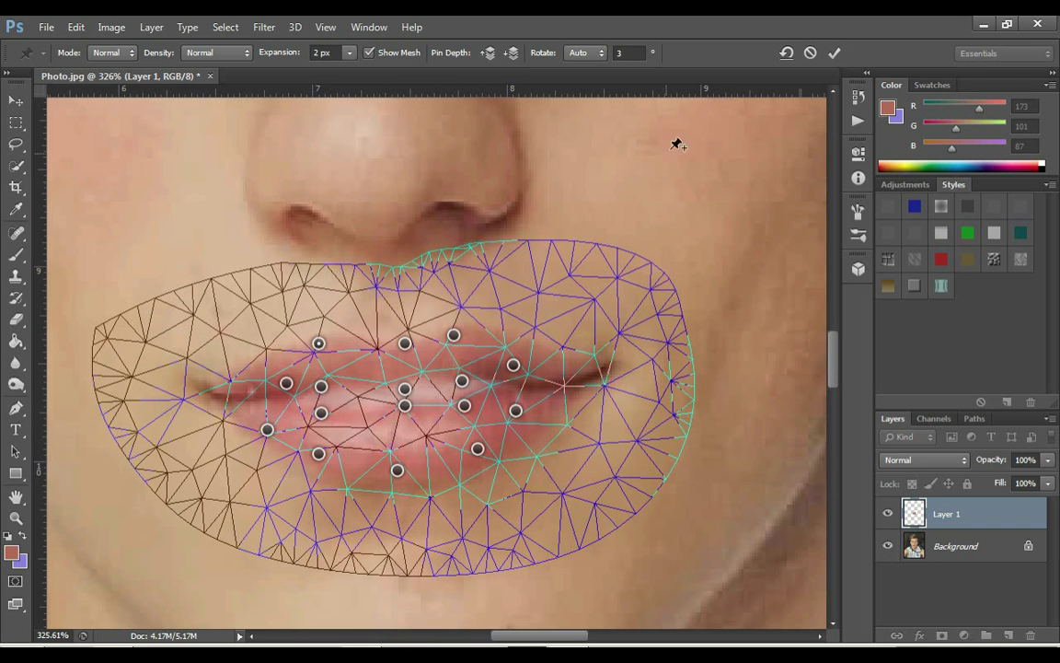
{"action": "left_click", "coordinate": [833, 53]}
Brush the sampled reddish lip tone over the teeth gap between the lips with a soft 11 px brush
{"action": "key", "text": "b"}
{"action": "right_click", "coordinate": [416, 394]}
{"action": "left_click_drag", "start_coordinate": [450, 441], "coordinate": [445, 441]}
{"action": "left_click", "coordinate": [443, 392]}
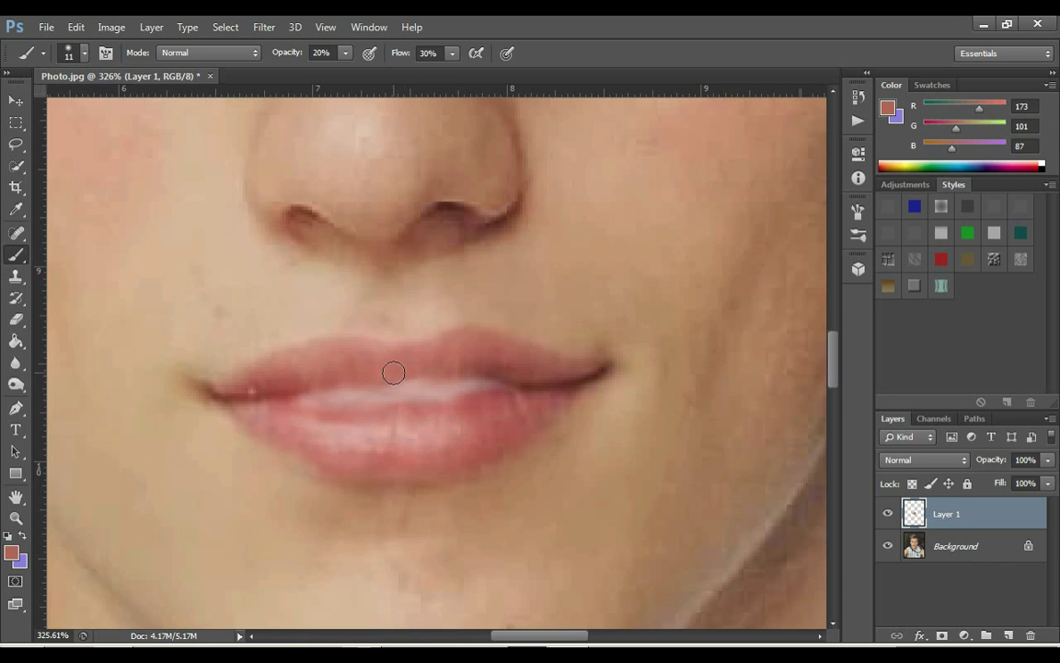
{"action": "left_click_drag", "start_coordinate": [472, 398], "coordinate": [314, 413]}
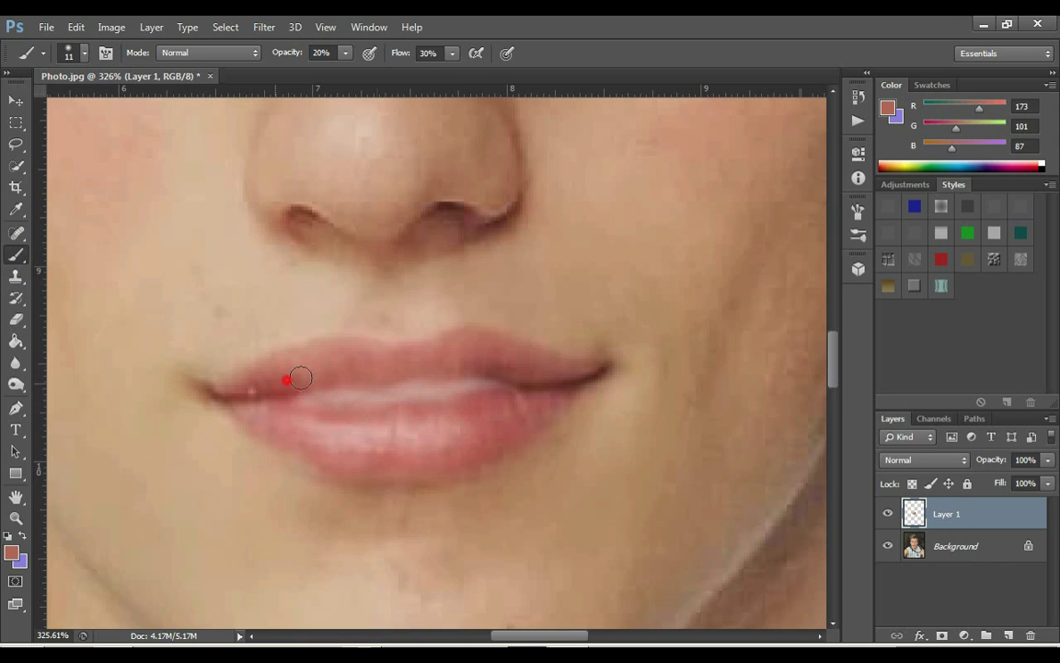
Save this mouth shape as a JPEG copy named Photo2 in New folder (10) at maximum quality 12
{"action": "key", "text": "z"}
{"action": "key", "text": "ctrl+1"}
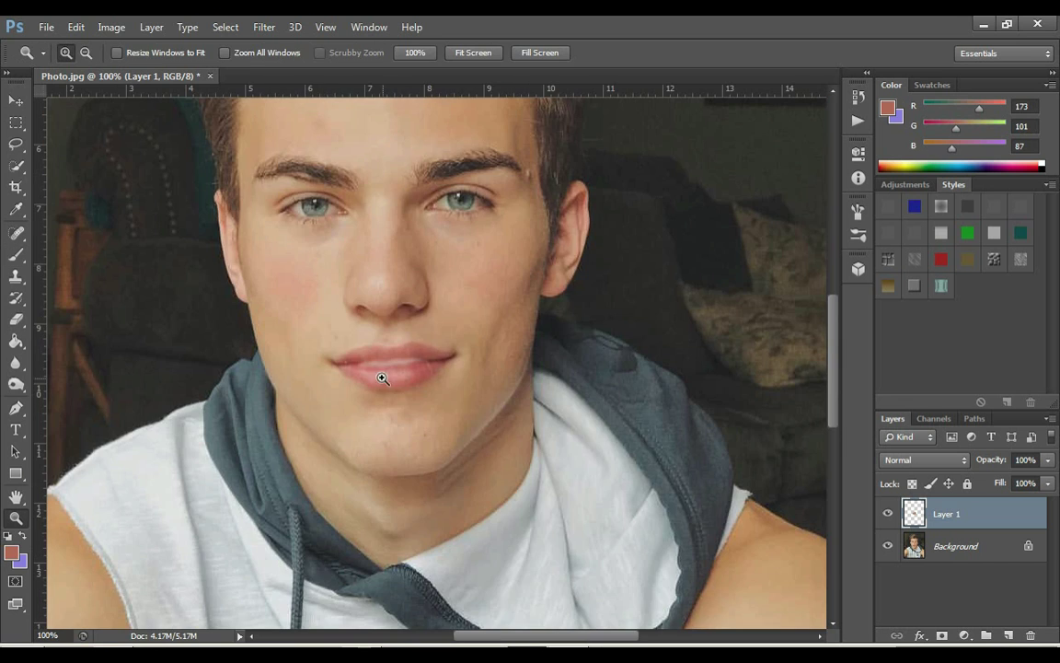
{"action": "key", "text": "shift+ctrl+s"}
{"action": "left_click", "coordinate": [570, 439]}
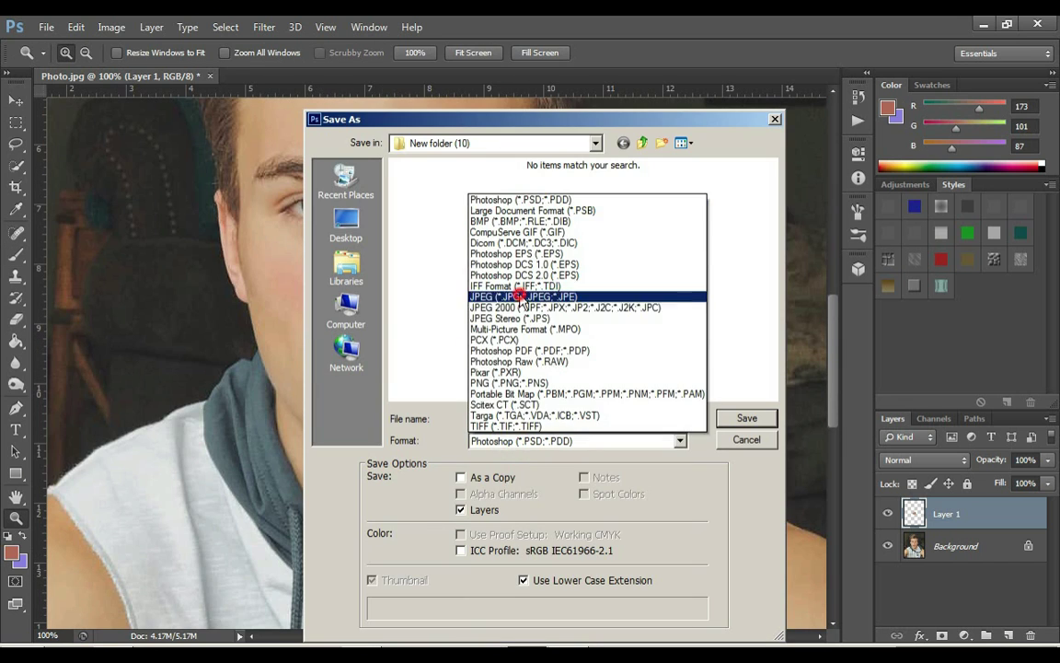
{"action": "left_click", "coordinate": [515, 295]}
{"action": "left_click", "coordinate": [494, 417]}
{"action": "type", "text": "2"}
{"action": "key", "text": "Return"}
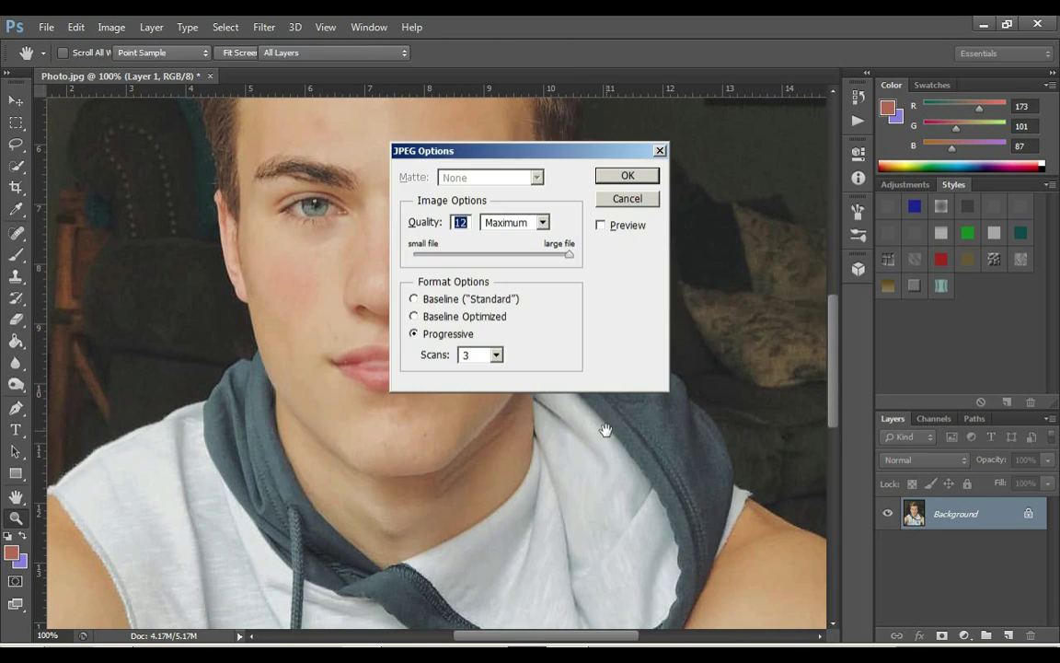
{"action": "key", "text": "Return"}
Delete Layer 1 and select the area around the closed mouth with a Pen path turned into a selection
{"action": "left_click", "coordinate": [389, 340]}
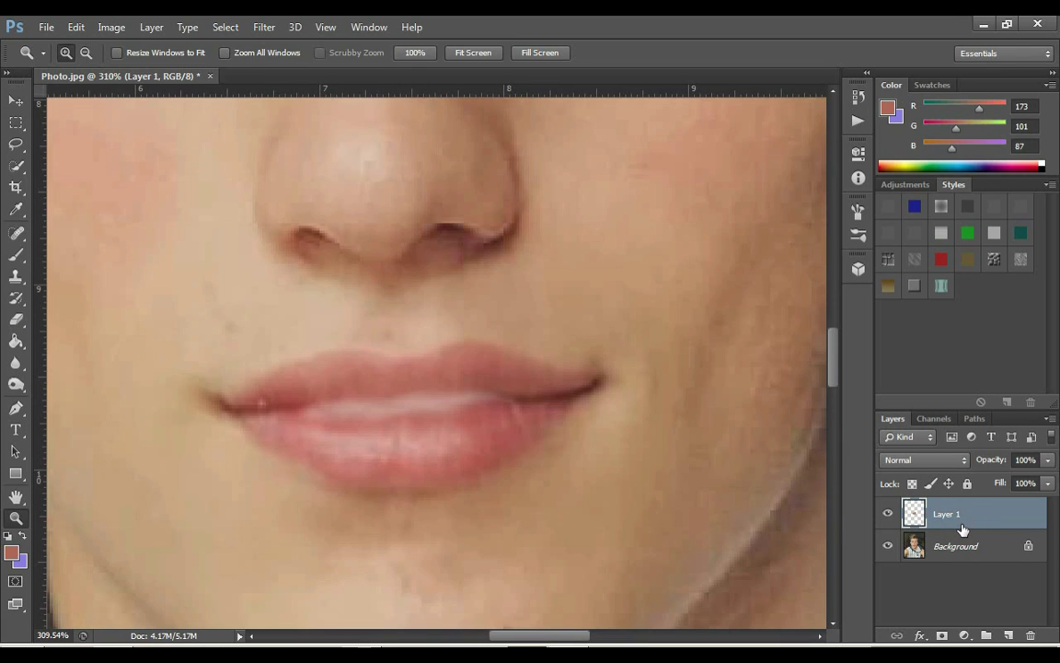
{"action": "key", "text": "Delete"}
{"action": "left_click", "coordinate": [177, 346]}
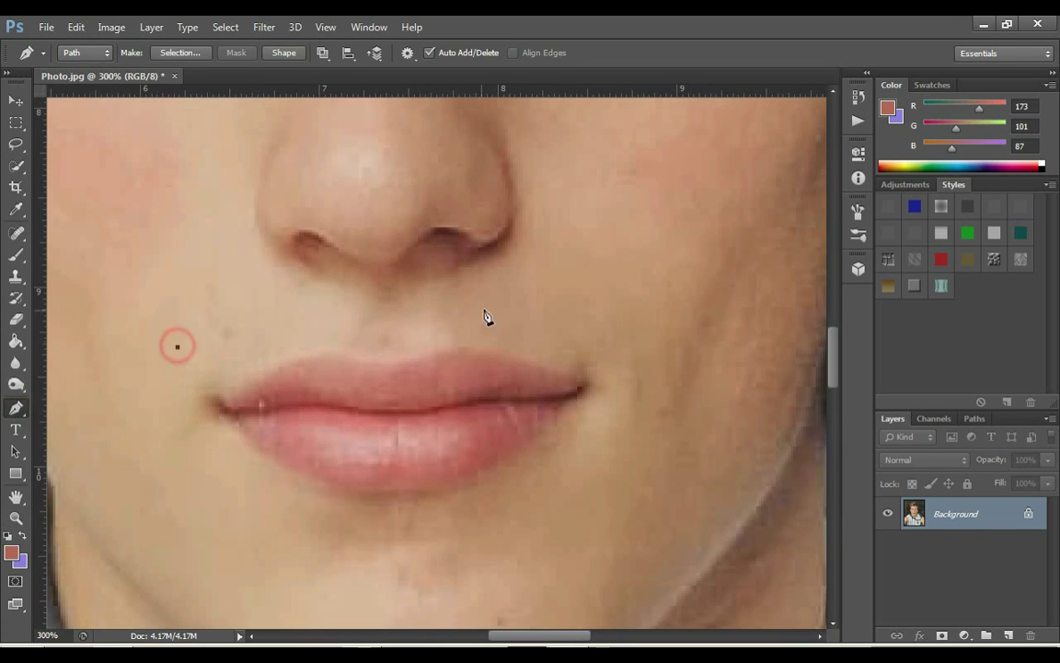
{"action": "left_click_drag", "start_coordinate": [503, 309], "coordinate": [601, 432]}
{"action": "left_click", "coordinate": [503, 309], "text": "alt"}
{"action": "left_click", "coordinate": [614, 360], "text": "alt"}
{"action": "key", "text": "ctrl+minus"}
{"action": "left_click_drag", "start_coordinate": [358, 376], "coordinate": [201, 397]}
{"action": "left_click", "coordinate": [358, 376], "text": "alt"}
{"action": "left_click_drag", "start_coordinate": [186, 301], "coordinate": [172, 267]}
{"action": "left_click_drag", "start_coordinate": [201, 227], "coordinate": [248, 201]}
{"action": "right_click", "coordinate": [301, 277]}
{"action": "left_click", "coordinate": [348, 339]}
{"action": "key", "text": "Return"}
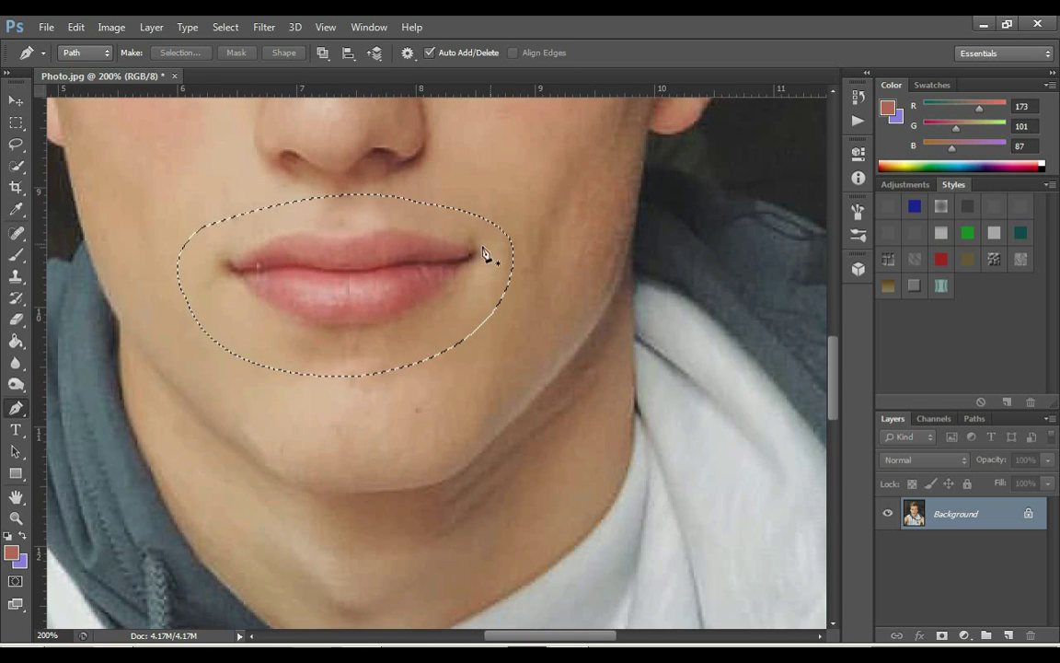
Copy the selected mouth area to a new layer and convert that layer to a smart object
{"action": "key", "text": "ctrl+j"}
{"action": "right_click", "coordinate": [960, 522]}
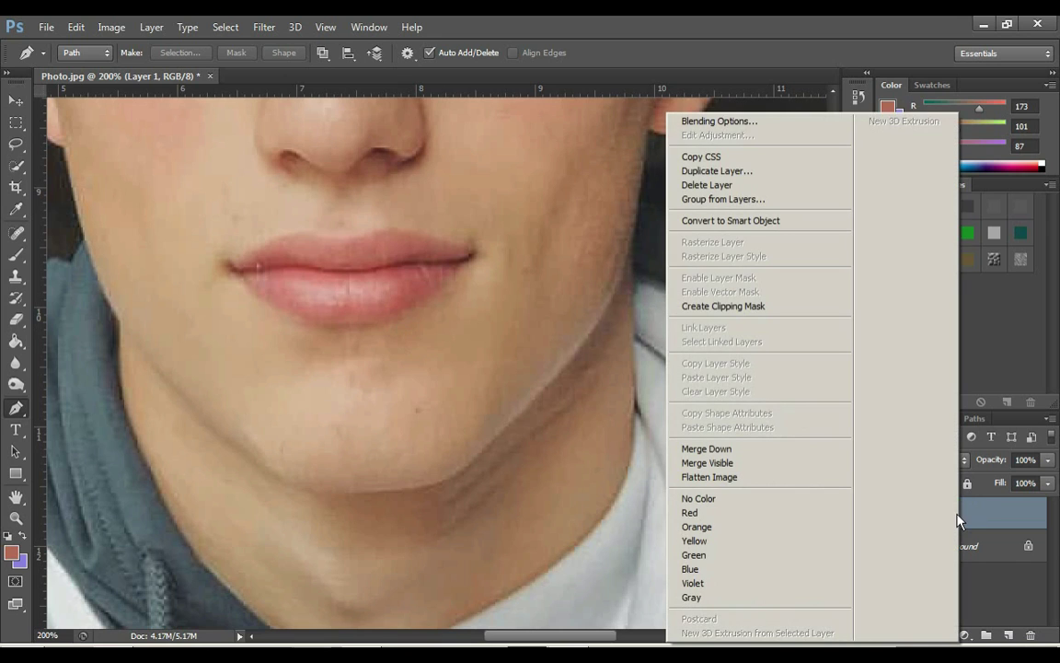
{"action": "left_click", "coordinate": [780, 220]}
Puppet Warp Layer 1 with pins around both mouth corners, raising the outer pins and lowering the upper-lip pins slightly, and apply it
{"action": "left_click", "coordinate": [76, 27]}
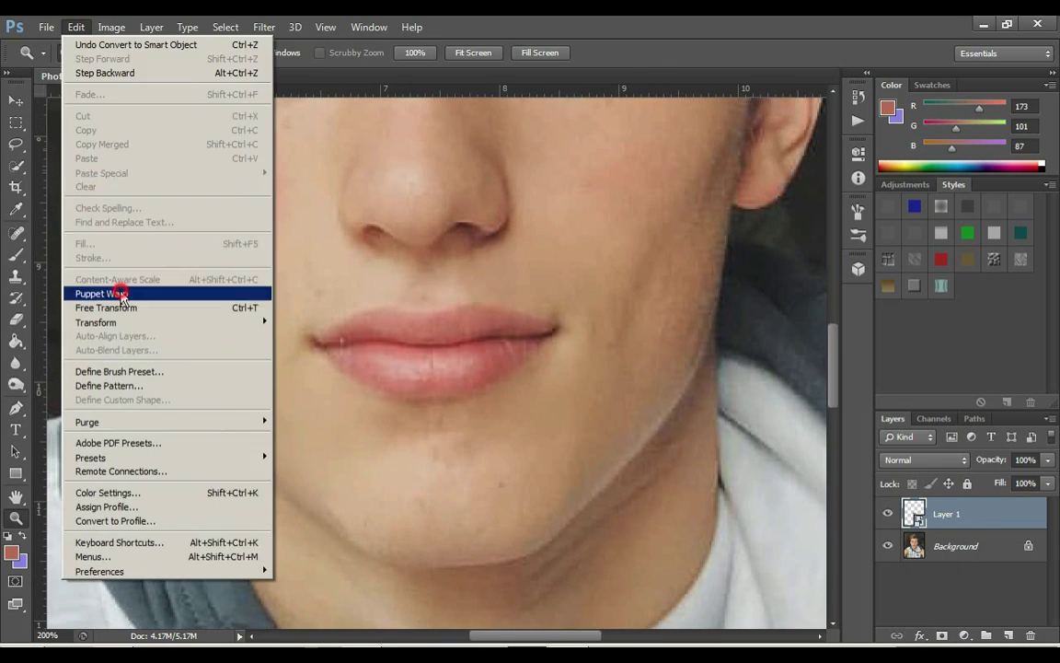
{"action": "left_click", "coordinate": [107, 294]}
{"action": "left_click", "coordinate": [299, 319]}
{"action": "left_click", "coordinate": [337, 324]}
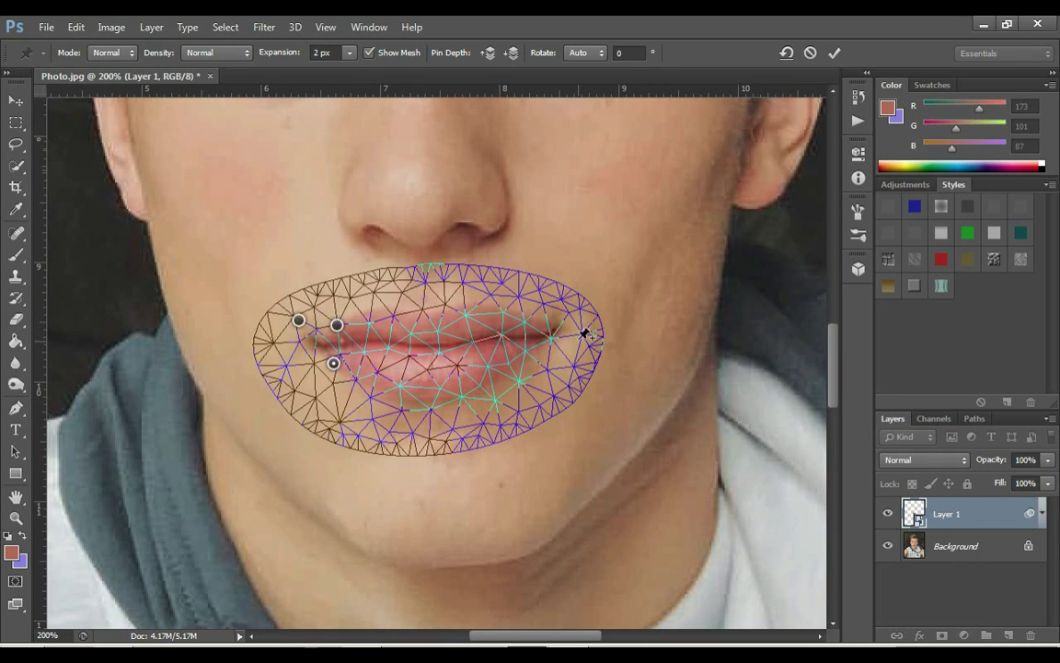
{"action": "left_click_drag", "start_coordinate": [575, 316], "coordinate": [583, 302]}
{"action": "left_click_drag", "start_coordinate": [299, 320], "coordinate": [345, 333]}
{"action": "left_click_drag", "start_coordinate": [544, 315], "coordinate": [538, 323]}
{"action": "left_click_drag", "start_coordinate": [555, 356], "coordinate": [553, 356]}
{"action": "left_click_drag", "start_coordinate": [333, 364], "coordinate": [335, 362]}
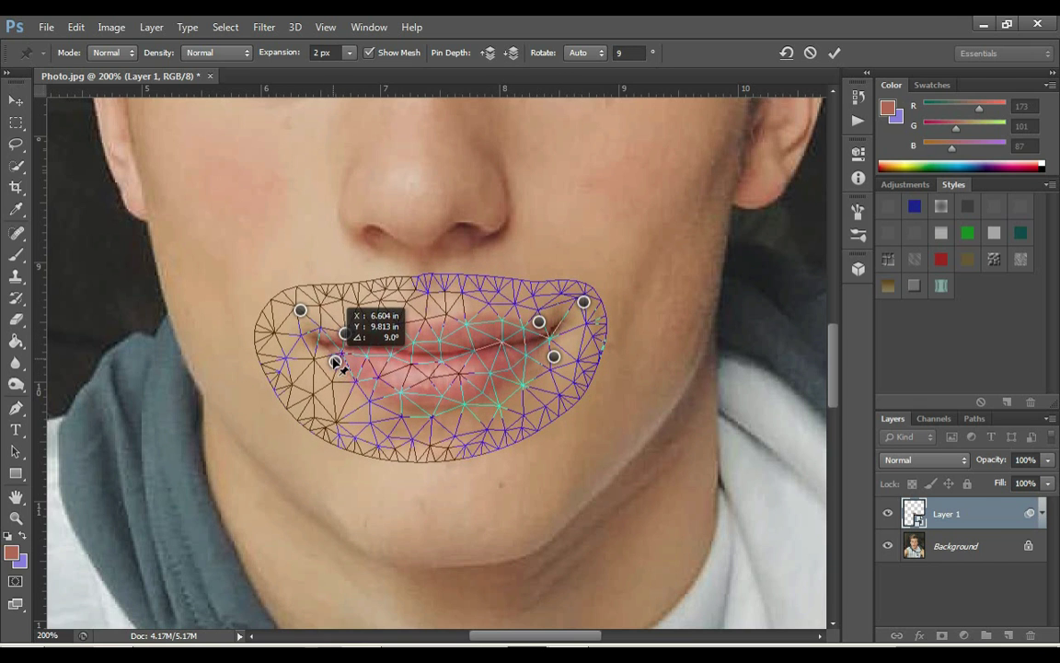
{"action": "left_click", "coordinate": [835, 53]}
Save this mouth shape as a JPEG copy named Photo3 in New folder (10)
{"action": "left_click", "coordinate": [460, 298], "text": "alt"}
{"action": "left_click", "coordinate": [460, 298], "text": "alt"}
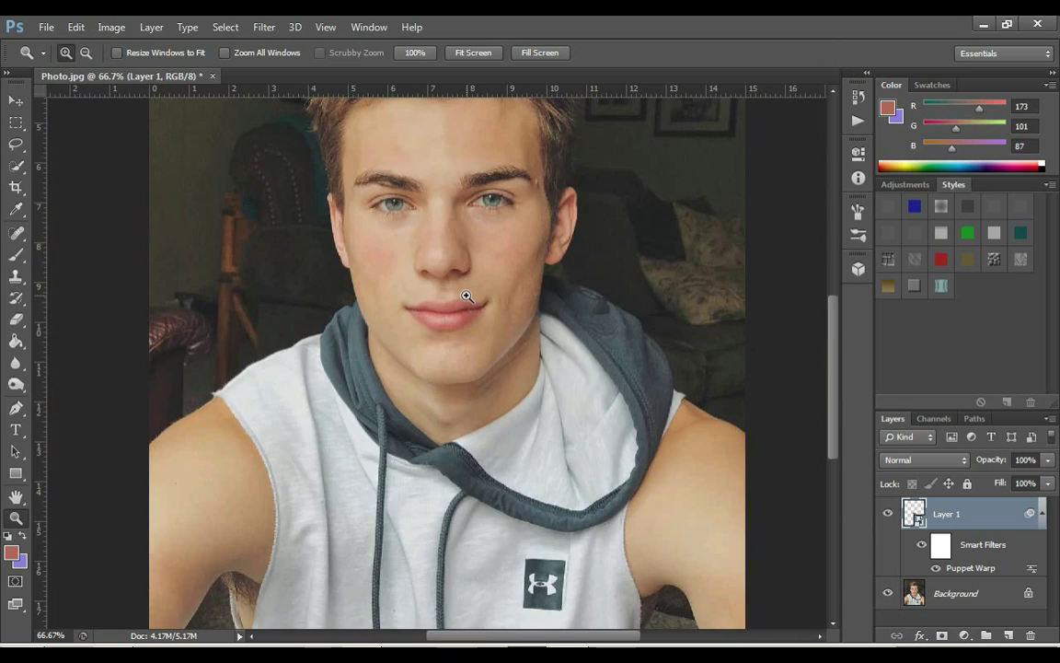
{"action": "key", "text": "ctrl+shift+s"}
{"action": "left_click", "coordinate": [502, 442]}
{"action": "left_click", "coordinate": [504, 300]}
{"action": "left_click", "coordinate": [497, 419]}
{"action": "left_click", "coordinate": [496, 419]}
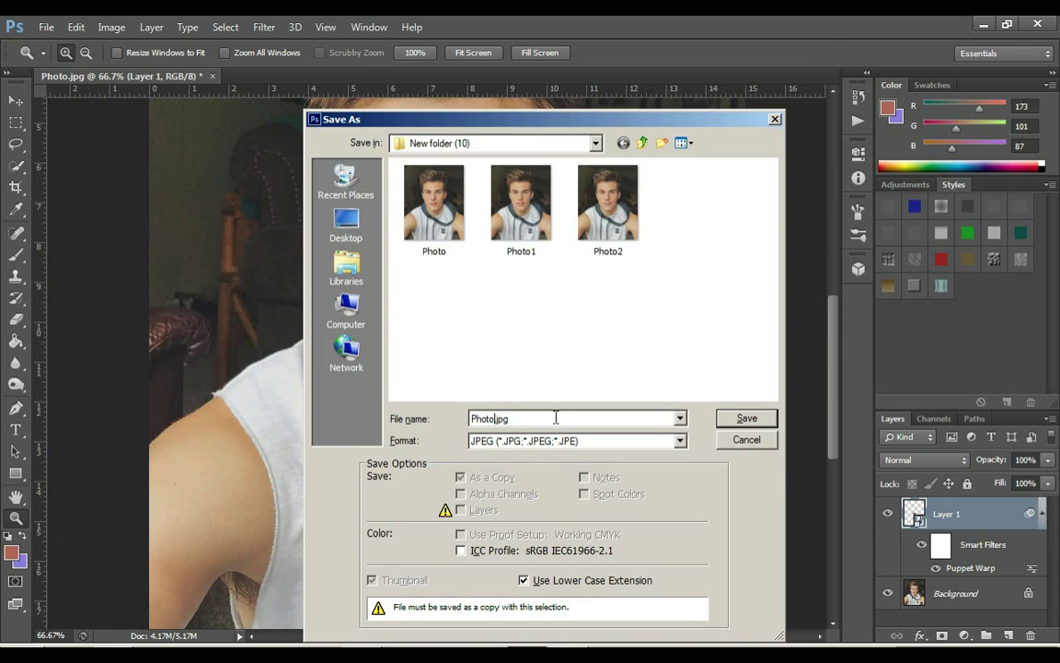
{"action": "type", "text": "3"}
{"action": "key", "text": "Return"}
{"action": "key", "text": "Return"}
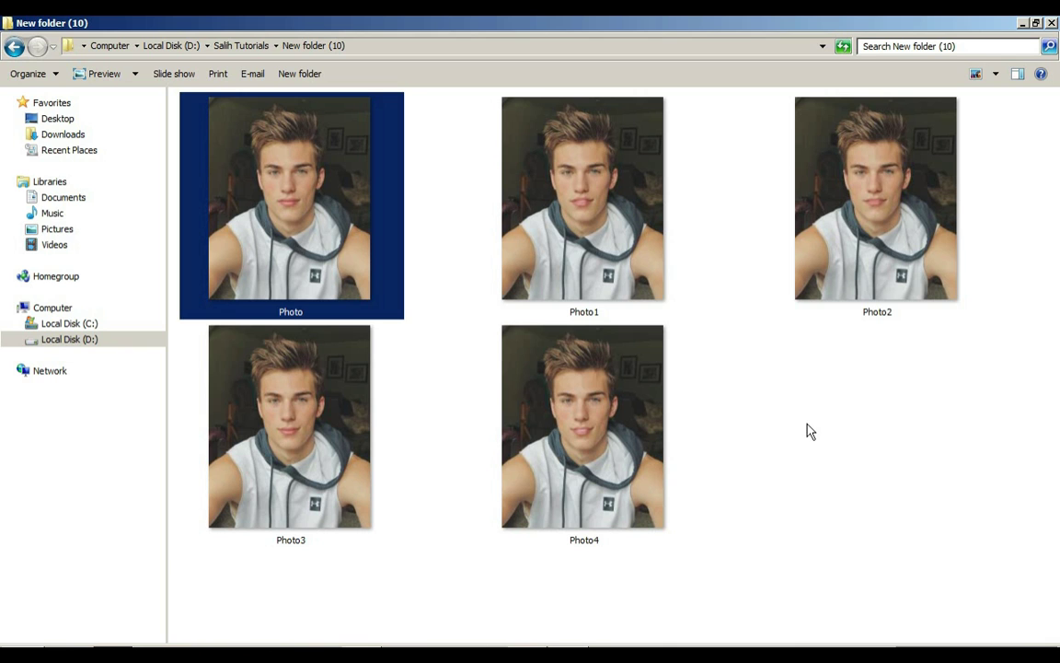
Bring the five photos from New folder (10) into the Filmora project and place them on the first video track
{"action": "left_click_drag", "start_coordinate": [247, 629], "coordinate": [972, 179]}
{"action": "left_click_drag", "start_coordinate": [878, 190], "coordinate": [490, 273]}
{"action": "left_click_drag", "start_coordinate": [371, 260], "coordinate": [68, 522]}
Trim the photo clips on the timeline to a few frames each so they follow one another closely
{"action": "left_click_drag", "start_coordinate": [154, 488], "coordinate": [85, 485]}
{"action": "left_click_drag", "start_coordinate": [165, 485], "coordinate": [121, 492]}
{"action": "left_click_drag", "start_coordinate": [203, 481], "coordinate": [159, 487]}
{"action": "left_click_drag", "start_coordinate": [240, 491], "coordinate": [174, 493]}
{"action": "left_click_drag", "start_coordinate": [155, 520], "coordinate": [127, 520]}
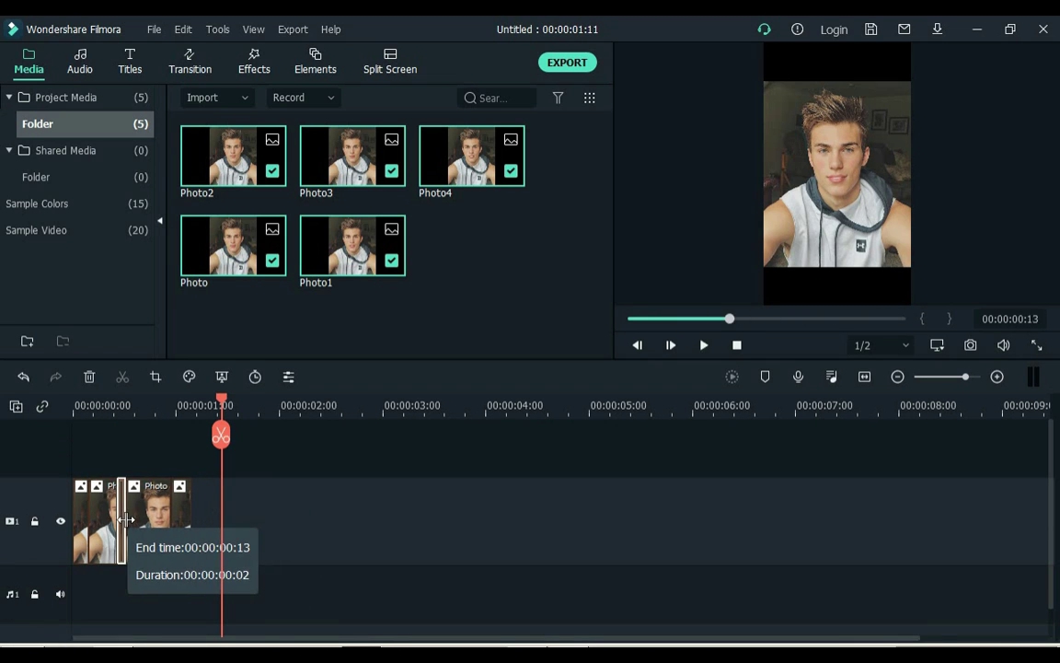
{"action": "left_click_drag", "start_coordinate": [116, 519], "coordinate": [138, 517]}
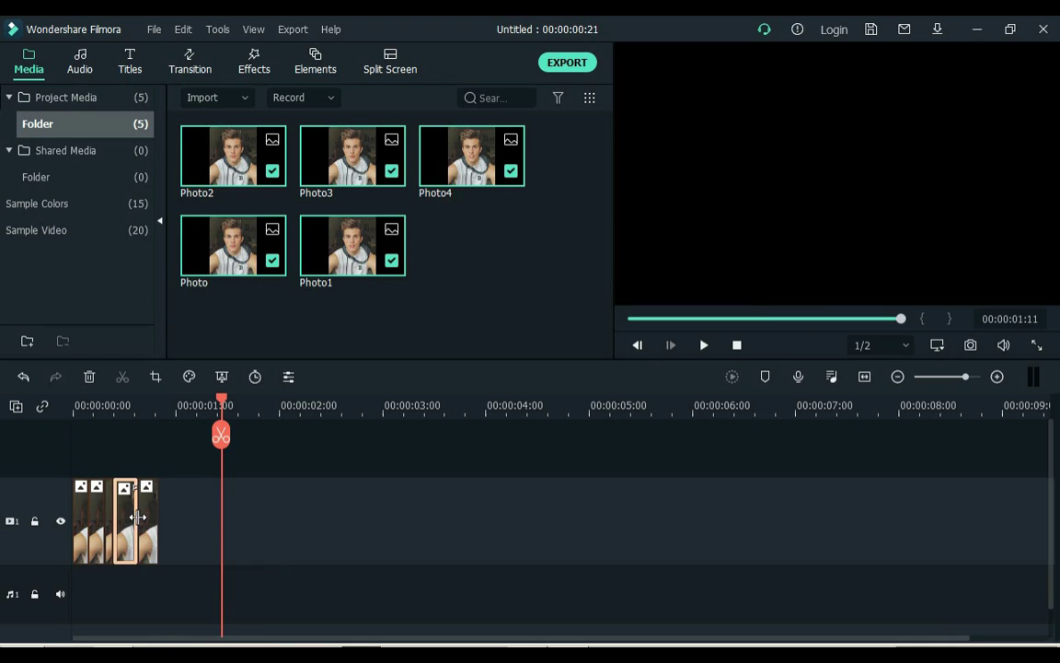
Append a copy of the second to fourth photo clips and a copy of the first two clips to the sequence
{"action": "right_click", "coordinate": [115, 502]}
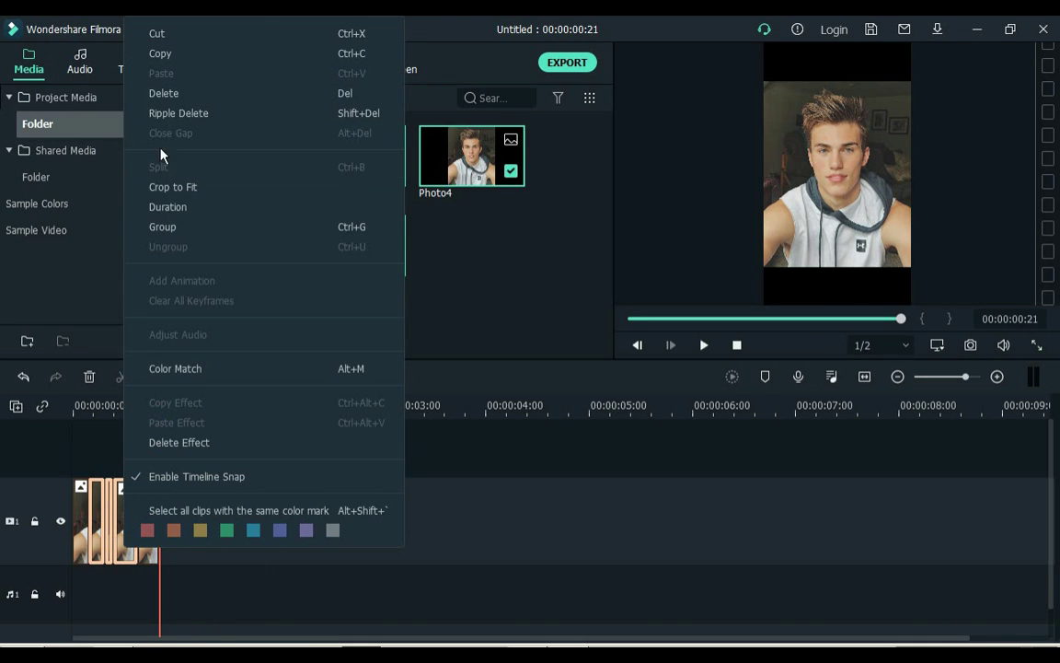
{"action": "left_click", "coordinate": [161, 54]}
{"action": "left_click", "coordinate": [211, 496]}
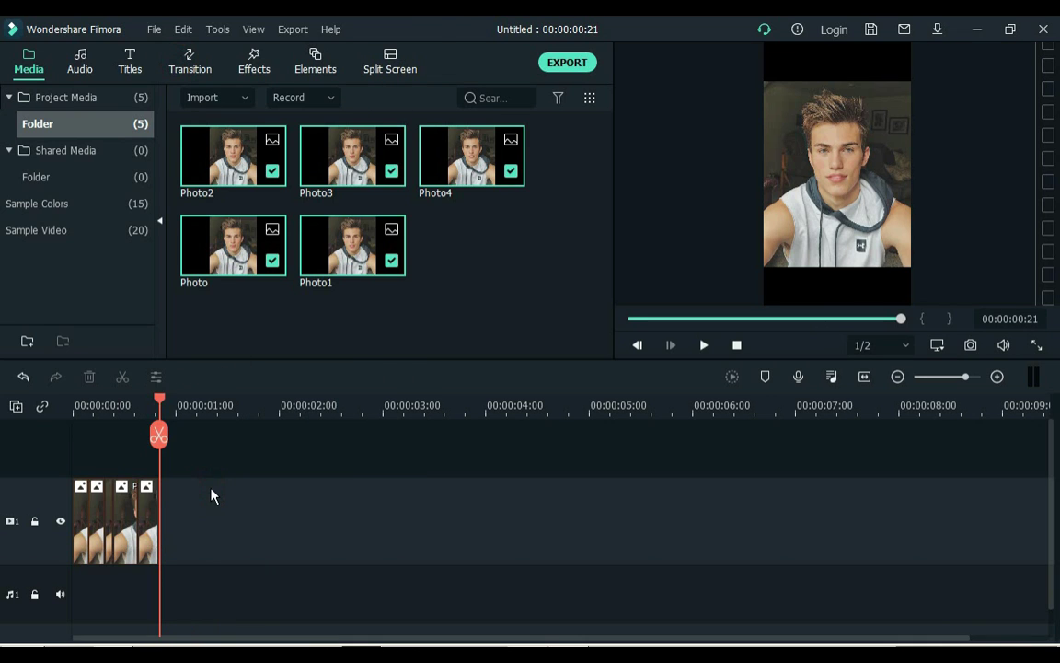
{"action": "key", "text": "ctrl+v"}
{"action": "left_click", "coordinate": [89, 515]}
{"action": "right_click", "coordinate": [90, 515]}
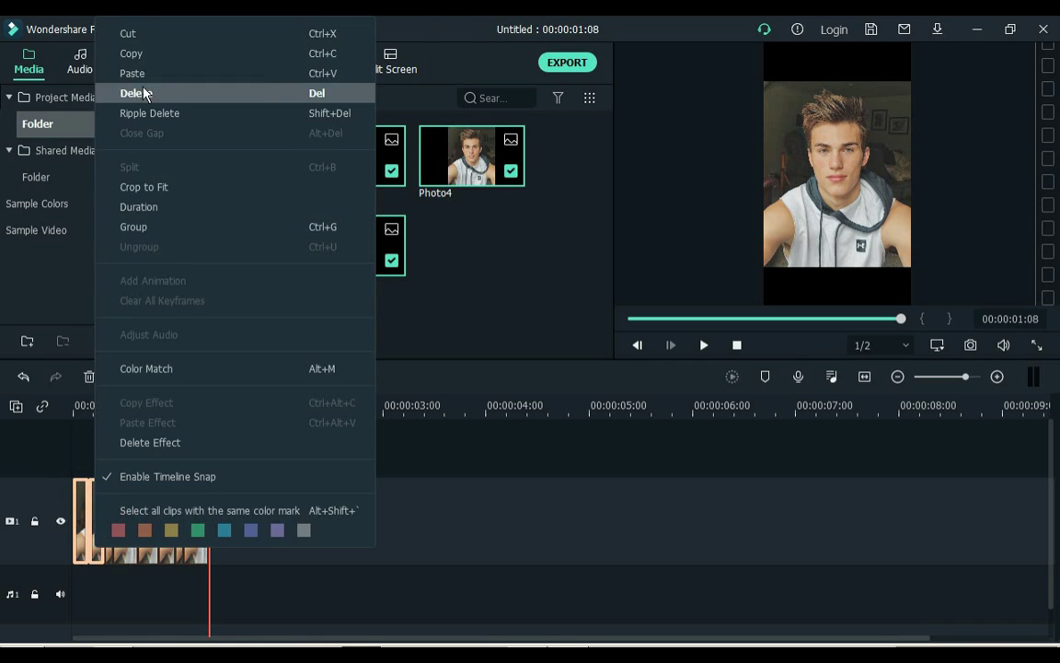
{"action": "left_click", "coordinate": [147, 55]}
{"action": "left_click", "coordinate": [262, 521]}
{"action": "key", "text": "ctrl+v"}
Append copies of further small groups of photo clips until the sequence runs for about four seconds
{"action": "left_click_drag", "start_coordinate": [145, 456], "coordinate": [167, 501]}
{"action": "right_click", "coordinate": [173, 508]}
{"action": "left_click", "coordinate": [229, 57]}
{"action": "left_click", "coordinate": [318, 503]}
{"action": "key", "text": "ctrl+v"}
{"action": "left_click_drag", "start_coordinate": [207, 468], "coordinate": [238, 520]}
{"action": "right_click", "coordinate": [201, 515]}
{"action": "left_click", "coordinate": [255, 56]}
{"action": "left_click", "coordinate": [298, 546]}
{"action": "key", "text": "ctrl+v"}
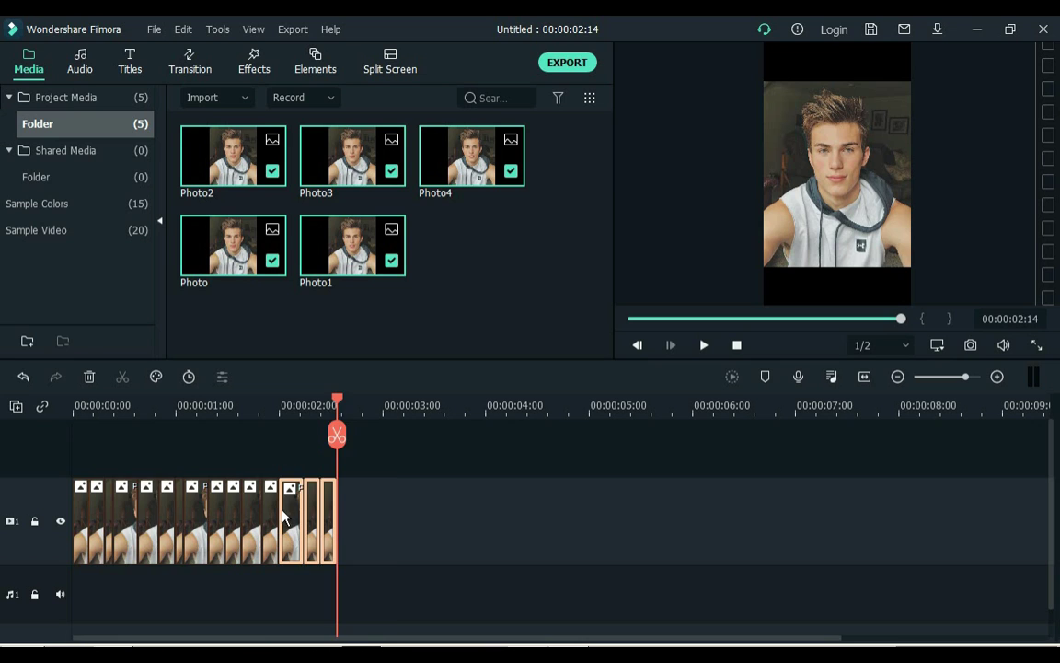
{"action": "left_click", "coordinate": [162, 490]}
{"action": "right_click", "coordinate": [162, 492]}
{"action": "left_click", "coordinate": [237, 50]}
{"action": "key", "text": "ctrl+v"}
Try to duplicate the whole photo sequence at the end of the track
{"action": "left_click_drag", "start_coordinate": [556, 538], "coordinate": [28, 545]}
{"action": "key", "text": "ctrl+c"}
{"action": "left_click", "coordinate": [471, 476]}
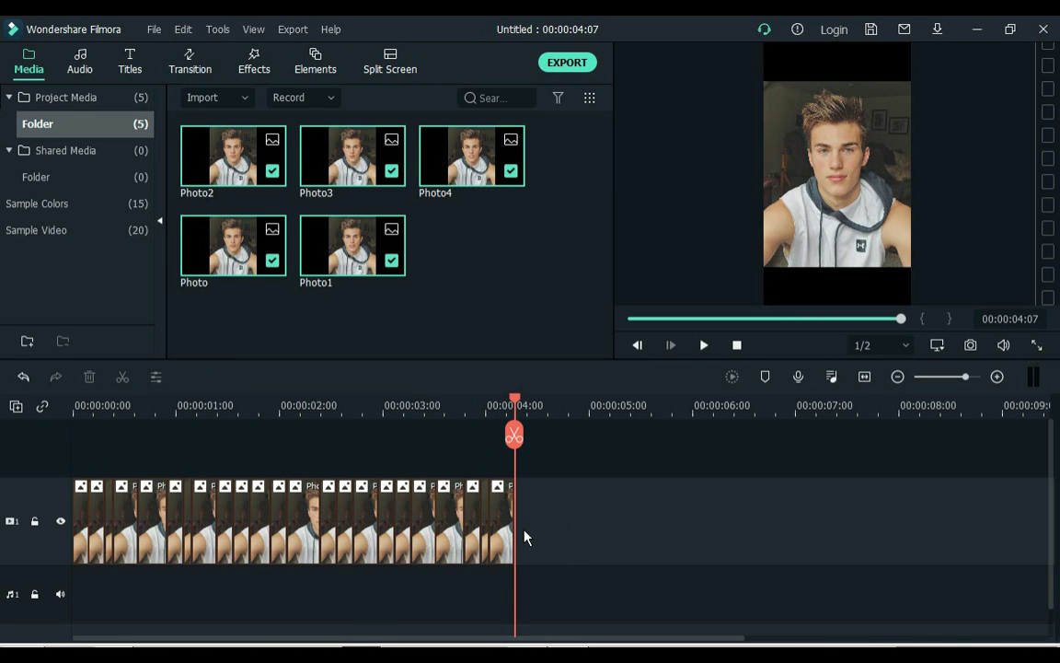
{"action": "key", "text": "ctrl+v"}
{"action": "key", "text": "ctrl+z"}
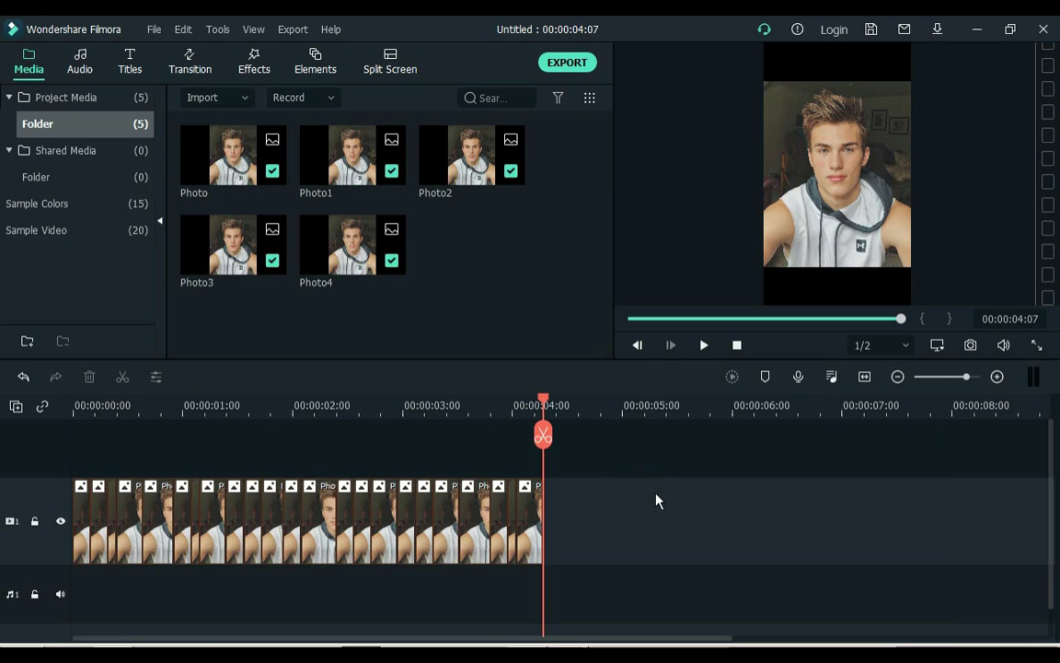
Export the sequence as My Video.mp4 and add the exported file to the project media
{"action": "left_click", "coordinate": [567, 61]}
{"action": "left_click", "coordinate": [802, 533]}
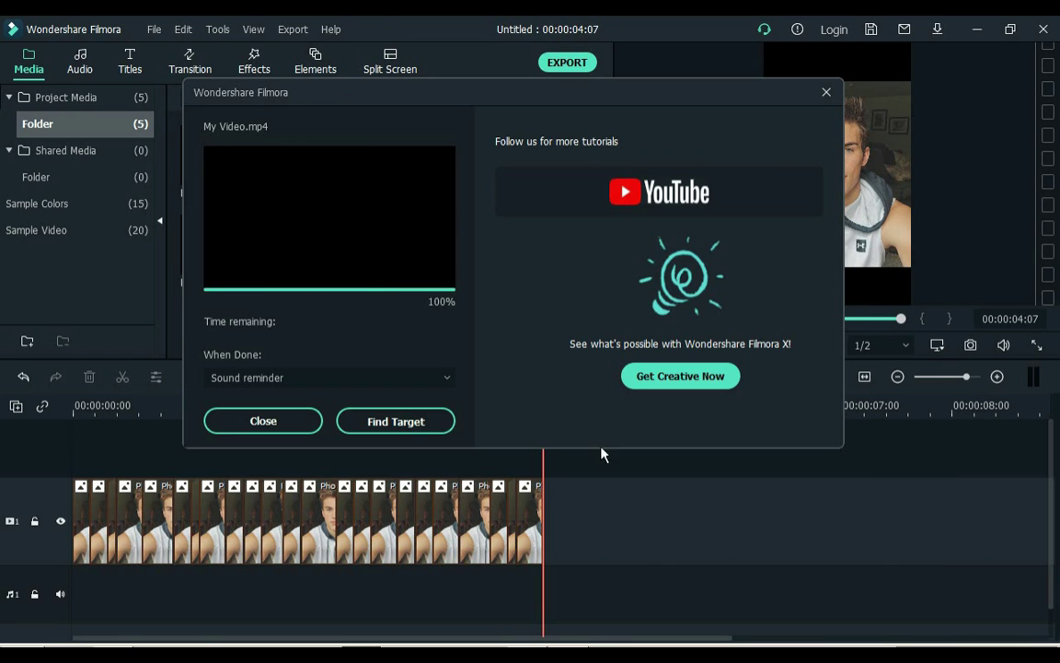
{"action": "left_click", "coordinate": [438, 420]}
{"action": "left_click", "coordinate": [230, 249]}
{"action": "left_click_drag", "start_coordinate": [210, 149], "coordinate": [460, 302]}
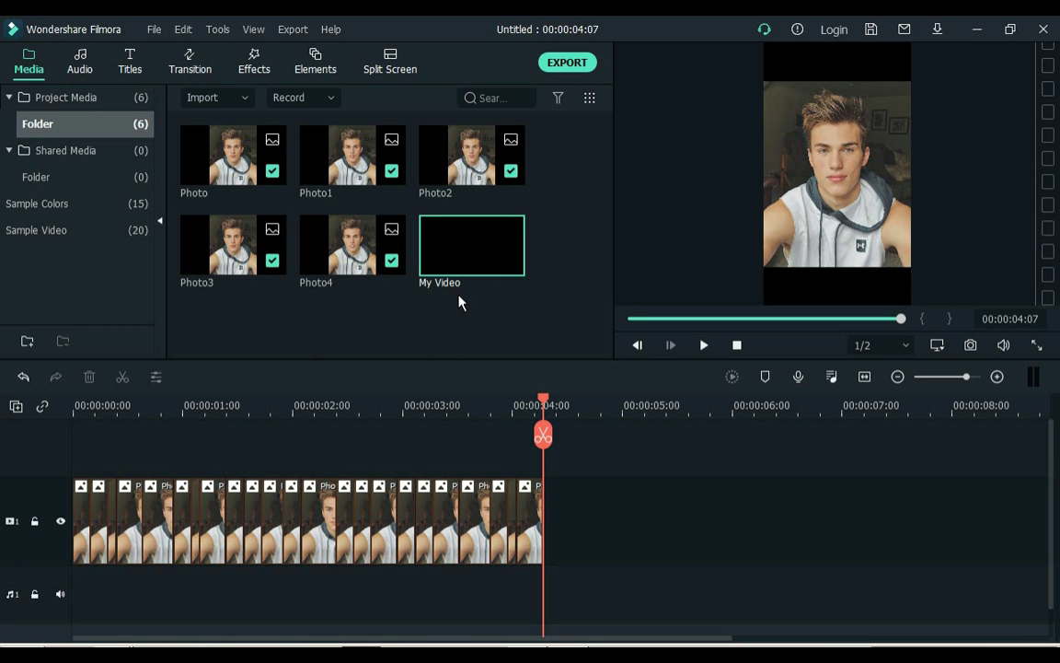
Replace all photo clips on the timeline with My Video and speed the clip up to 1.51x
{"action": "left_click_drag", "start_coordinate": [648, 515], "coordinate": [12, 505]}
{"action": "key", "text": "Delete"}
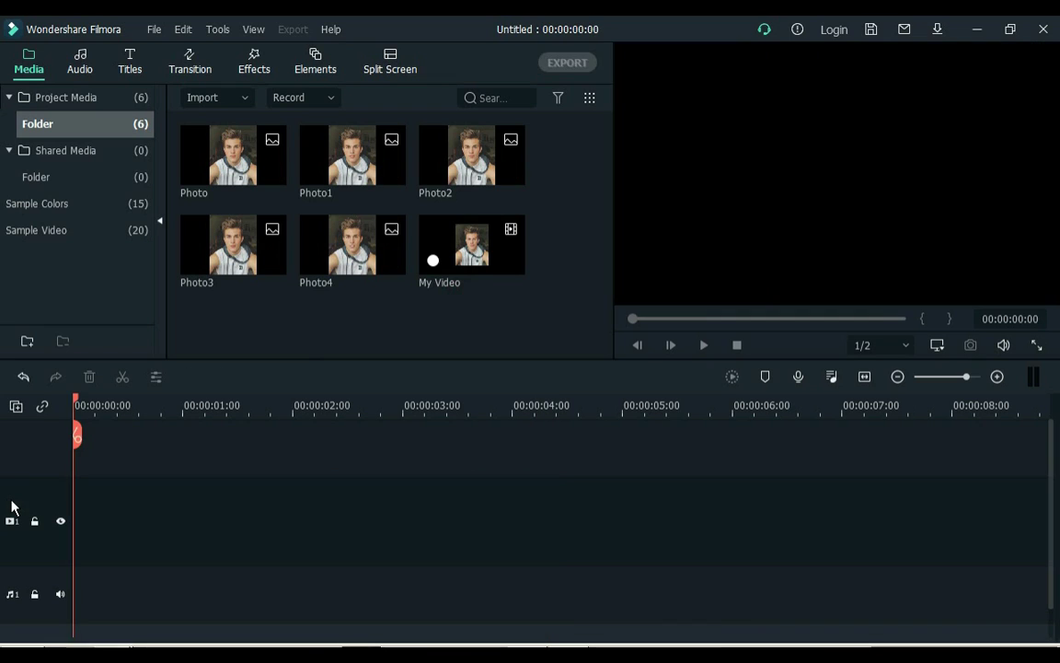
{"action": "left_click_drag", "start_coordinate": [409, 241], "coordinate": [372, 510]}
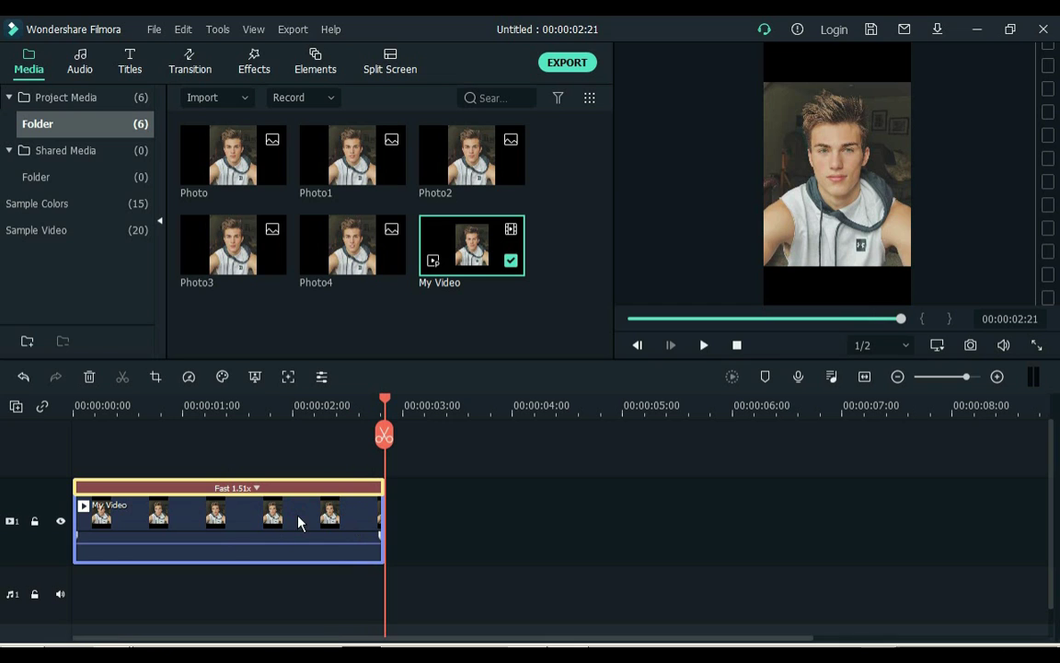
Duplicate the sped-up My Video clip directly after the first one on the timeline
{"action": "right_click", "coordinate": [301, 521]}
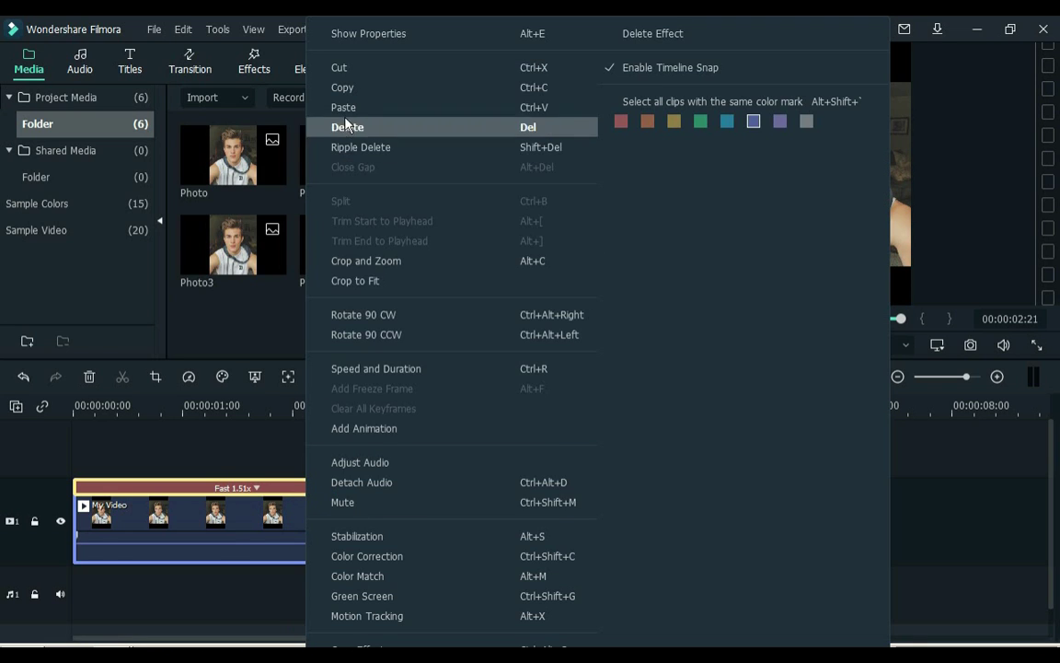
{"action": "left_click", "coordinate": [390, 87]}
{"action": "right_click", "coordinate": [423, 513]}
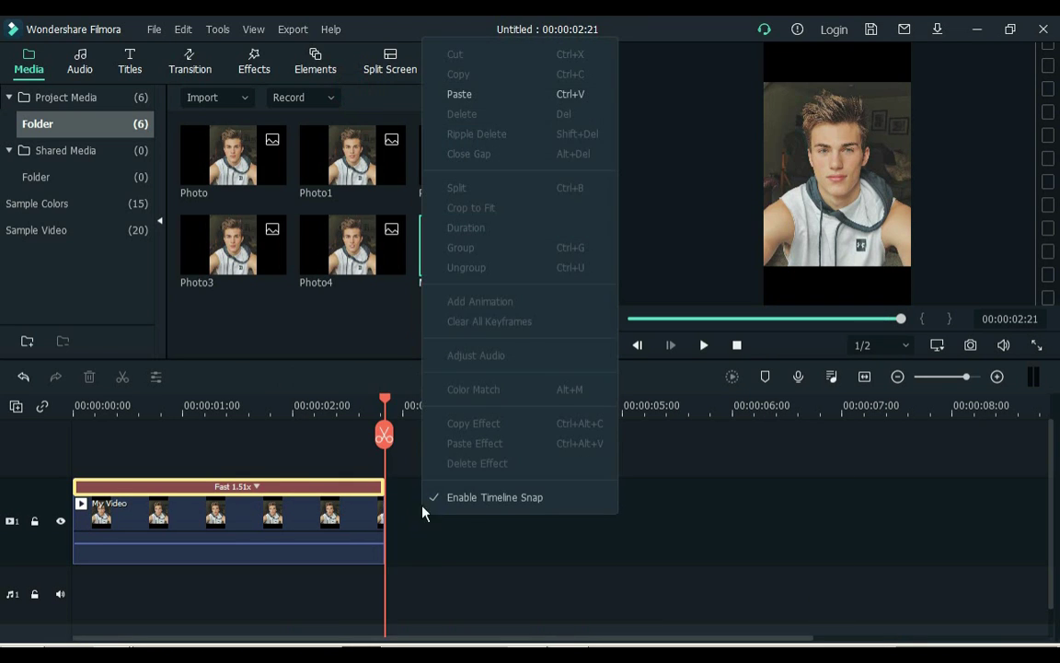
{"action": "left_click", "coordinate": [458, 94]}
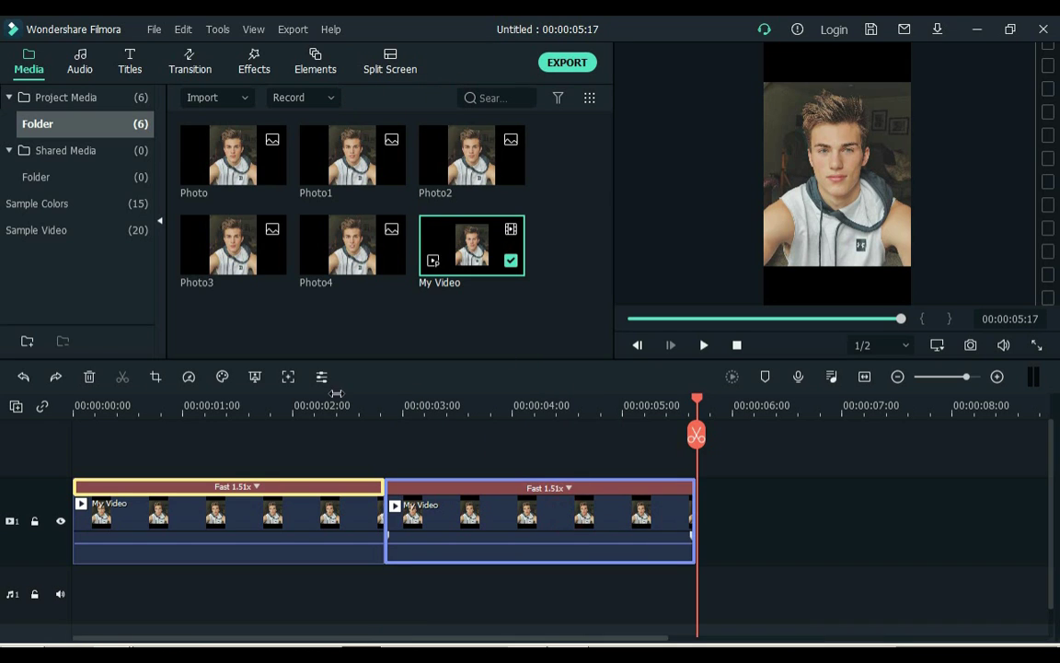
Reverse the playback of the second My Video clip and return the playhead to the start
{"action": "left_click", "coordinate": [189, 376]}
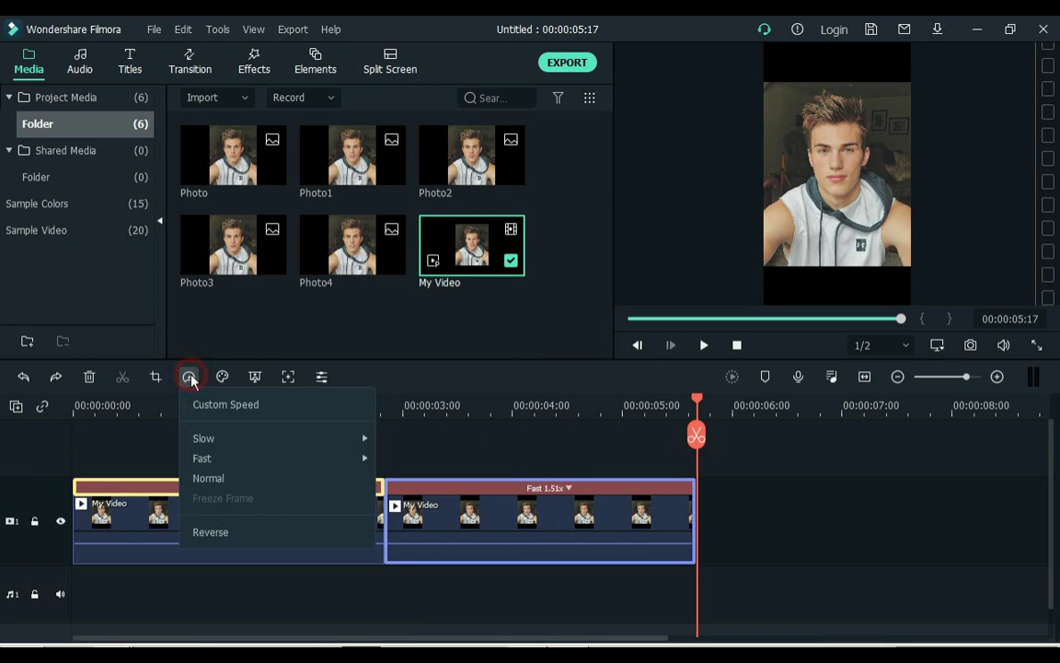
{"action": "left_click", "coordinate": [213, 532]}
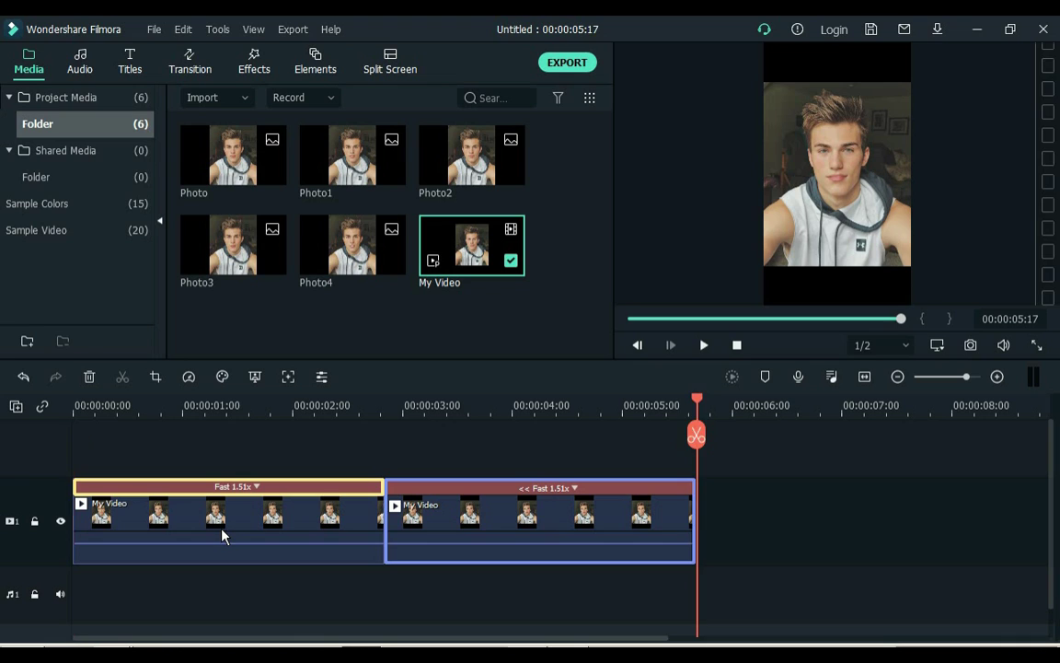
{"action": "key", "text": "Home"}
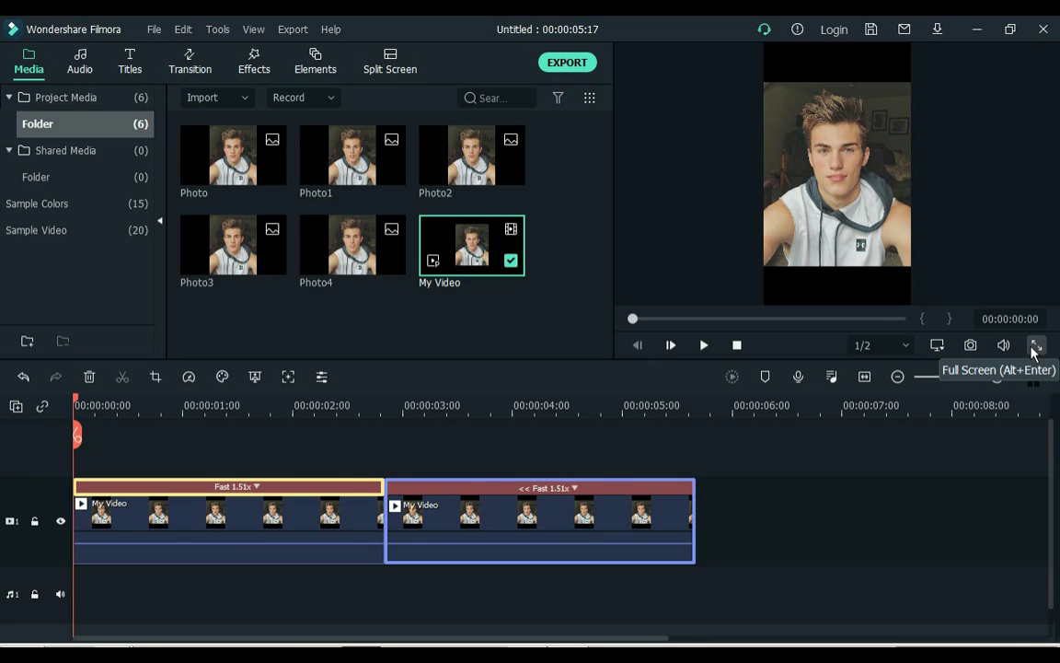